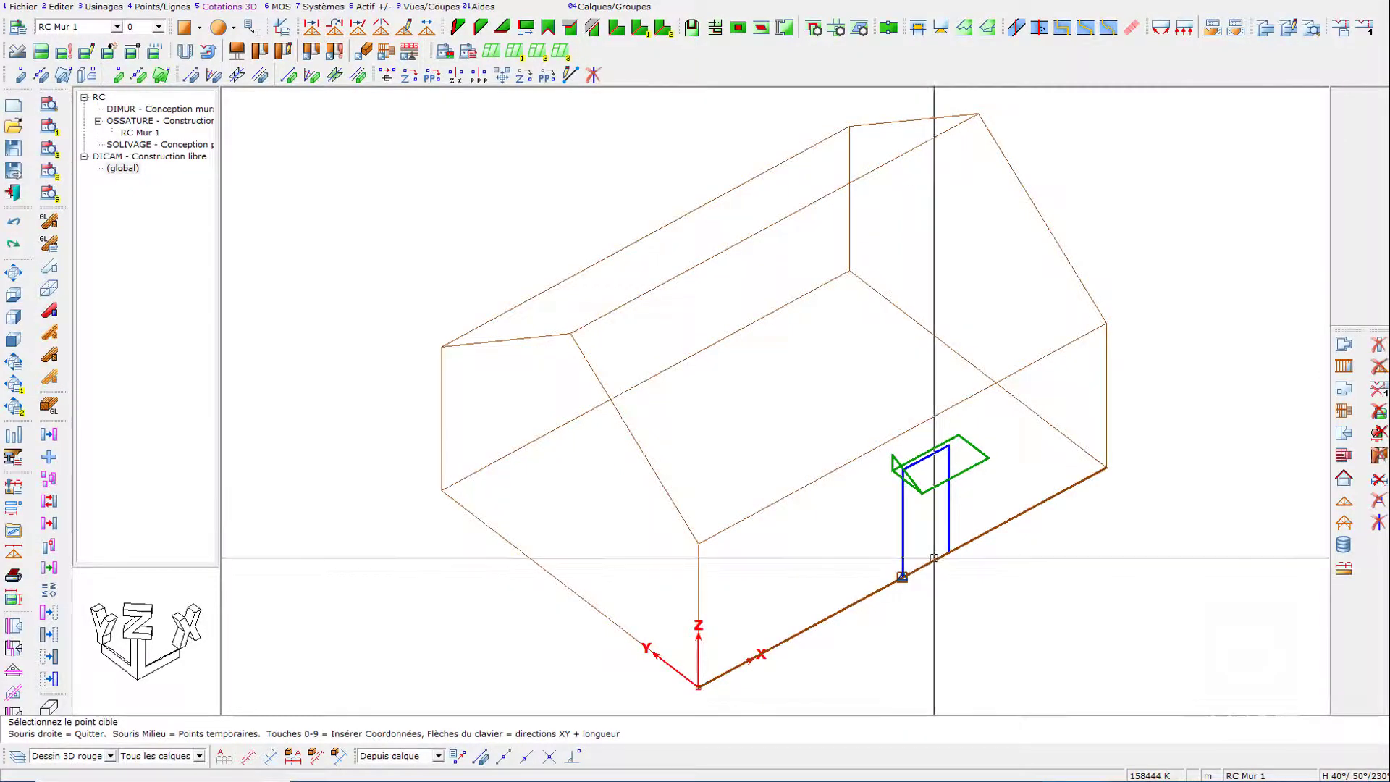
Step: Copy the door and its canopy from the door's lower corner to the midpoint of the far gable wall's base line
click(908, 577)
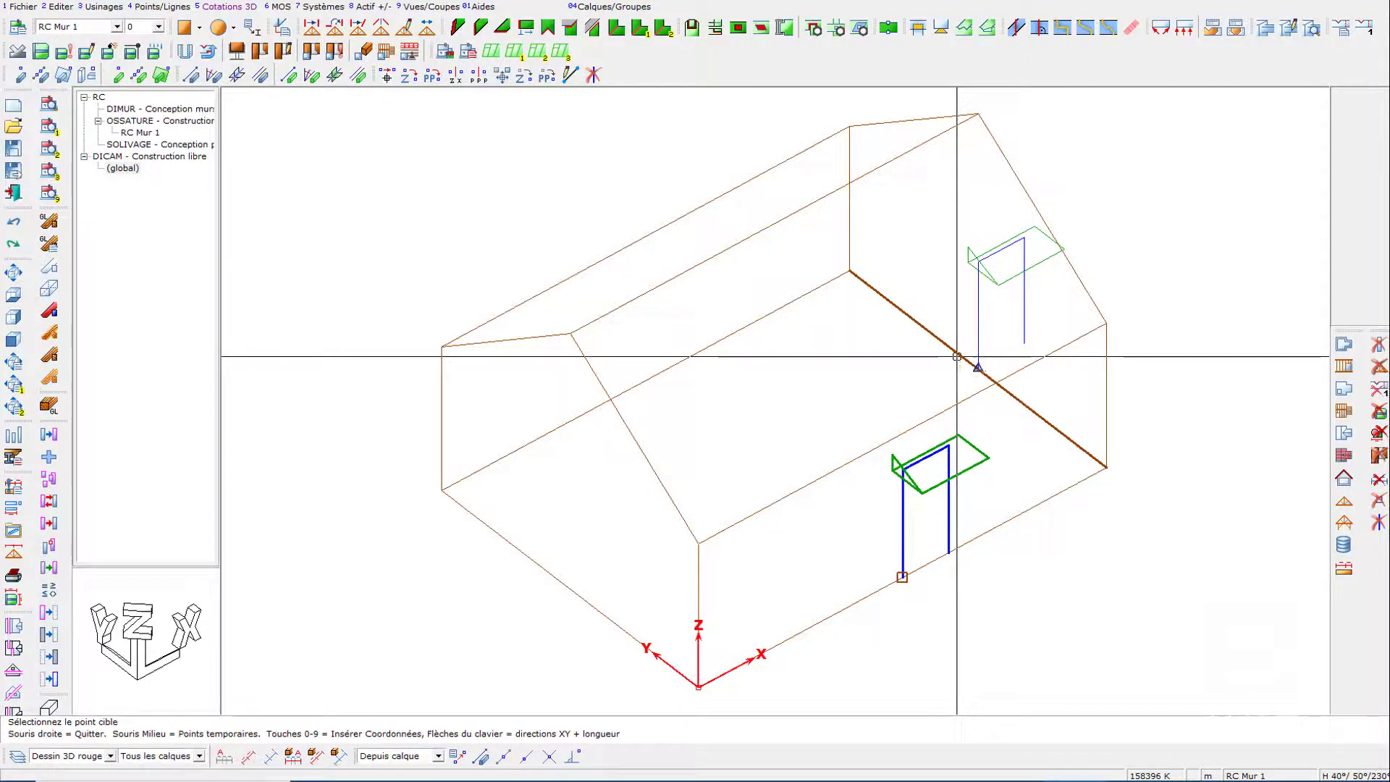
click(957, 356)
right_click(947, 372)
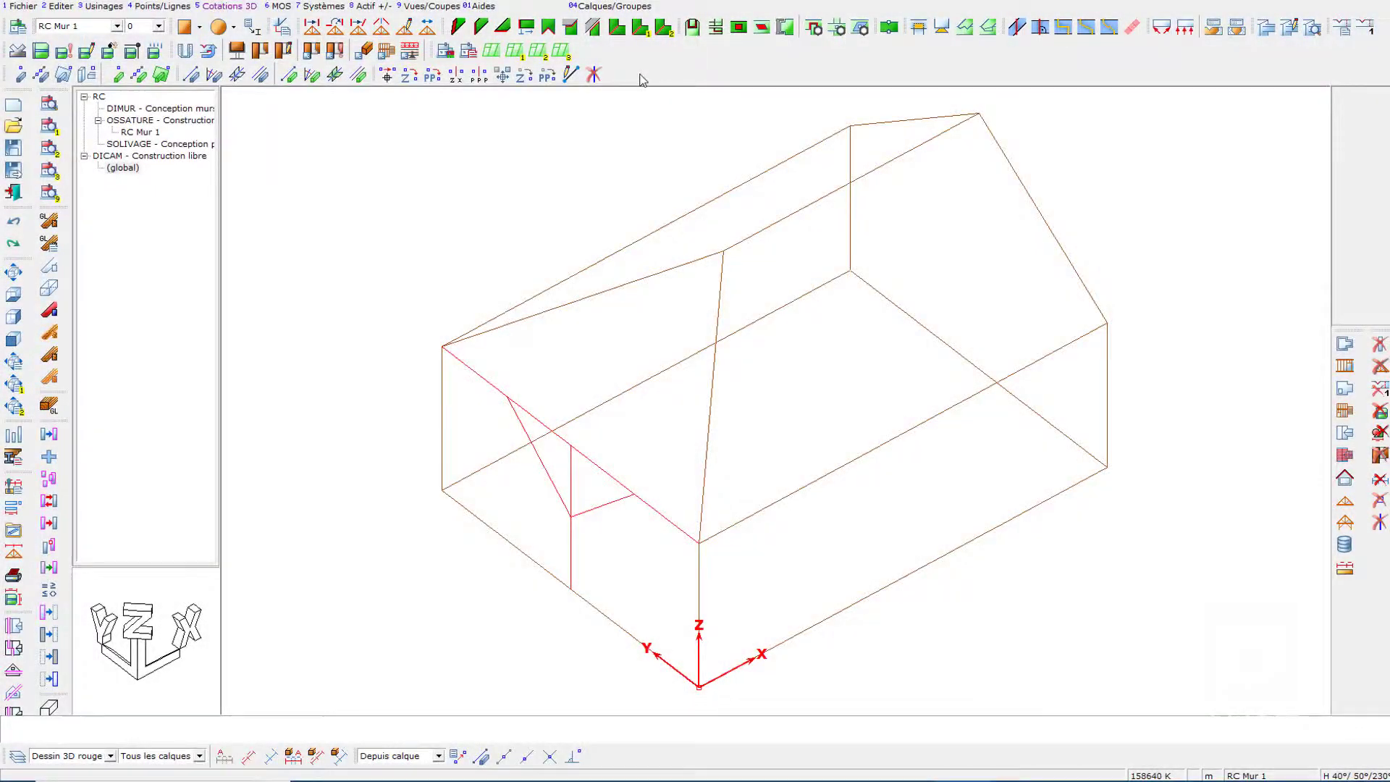
click(153, 7)
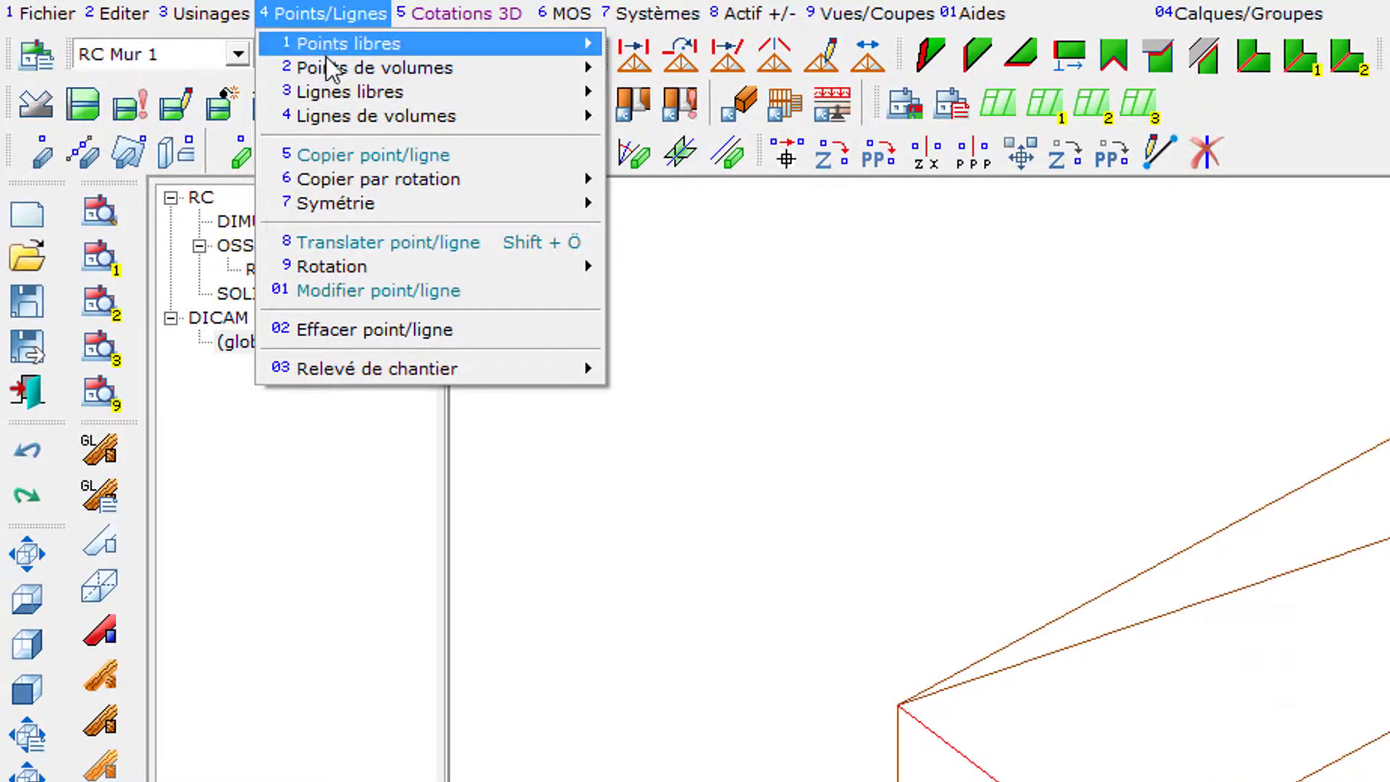
mouse_move(346, 178)
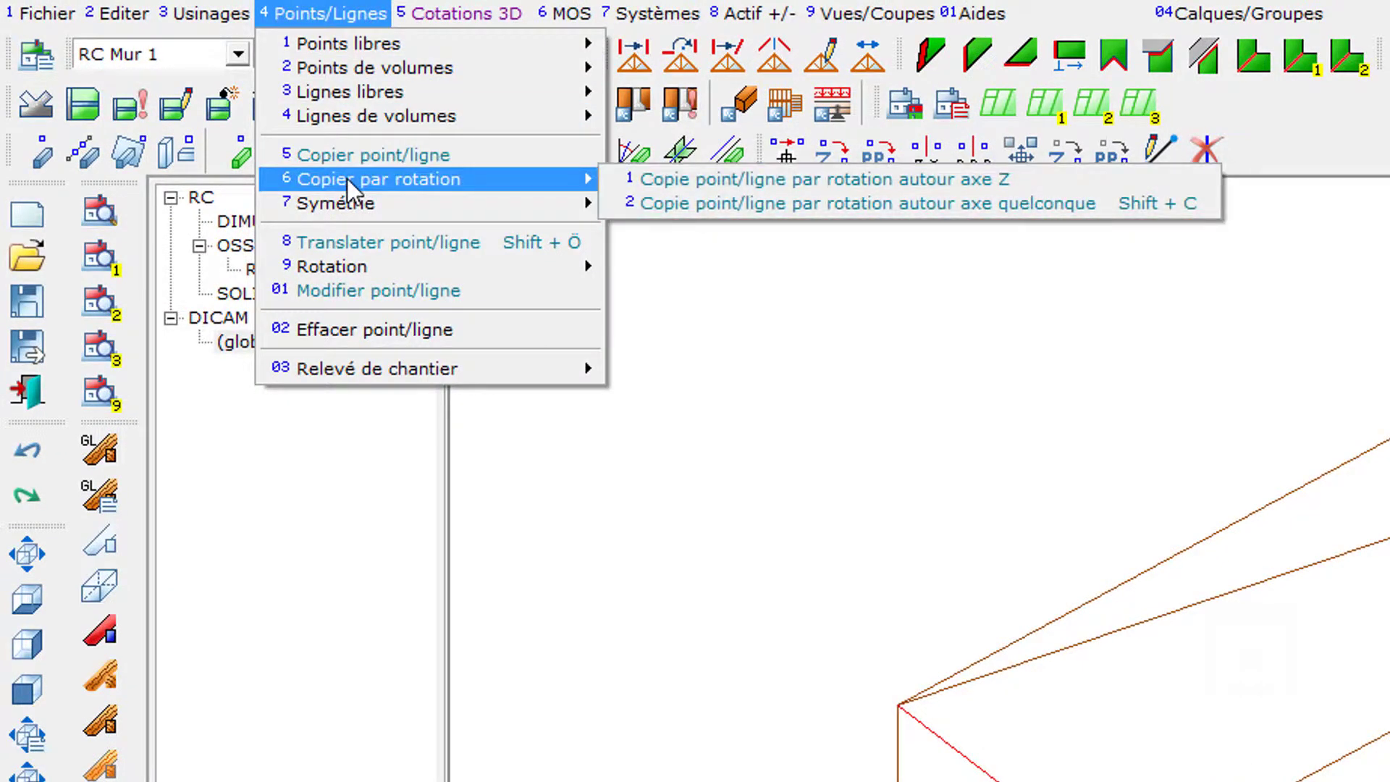
key(Escape)
key(Escape)
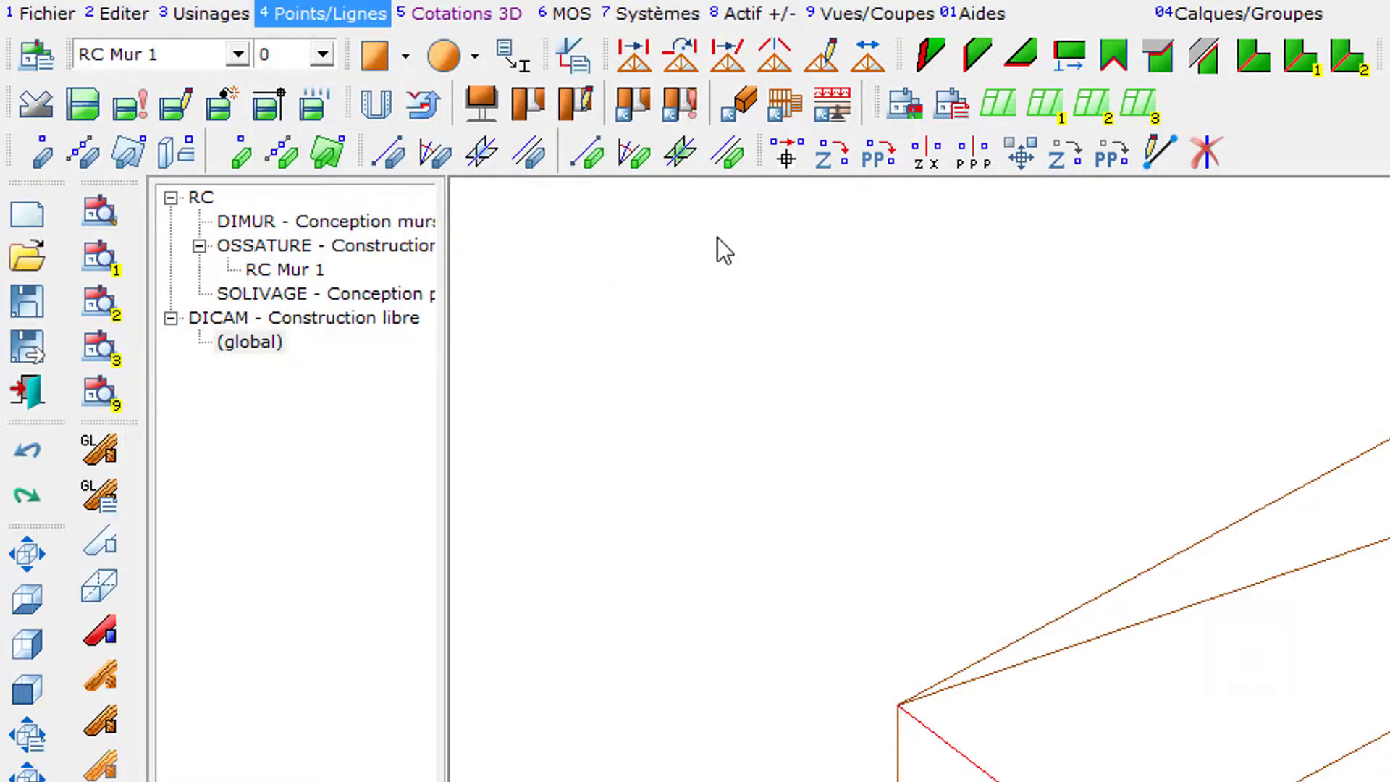
key(Escape)
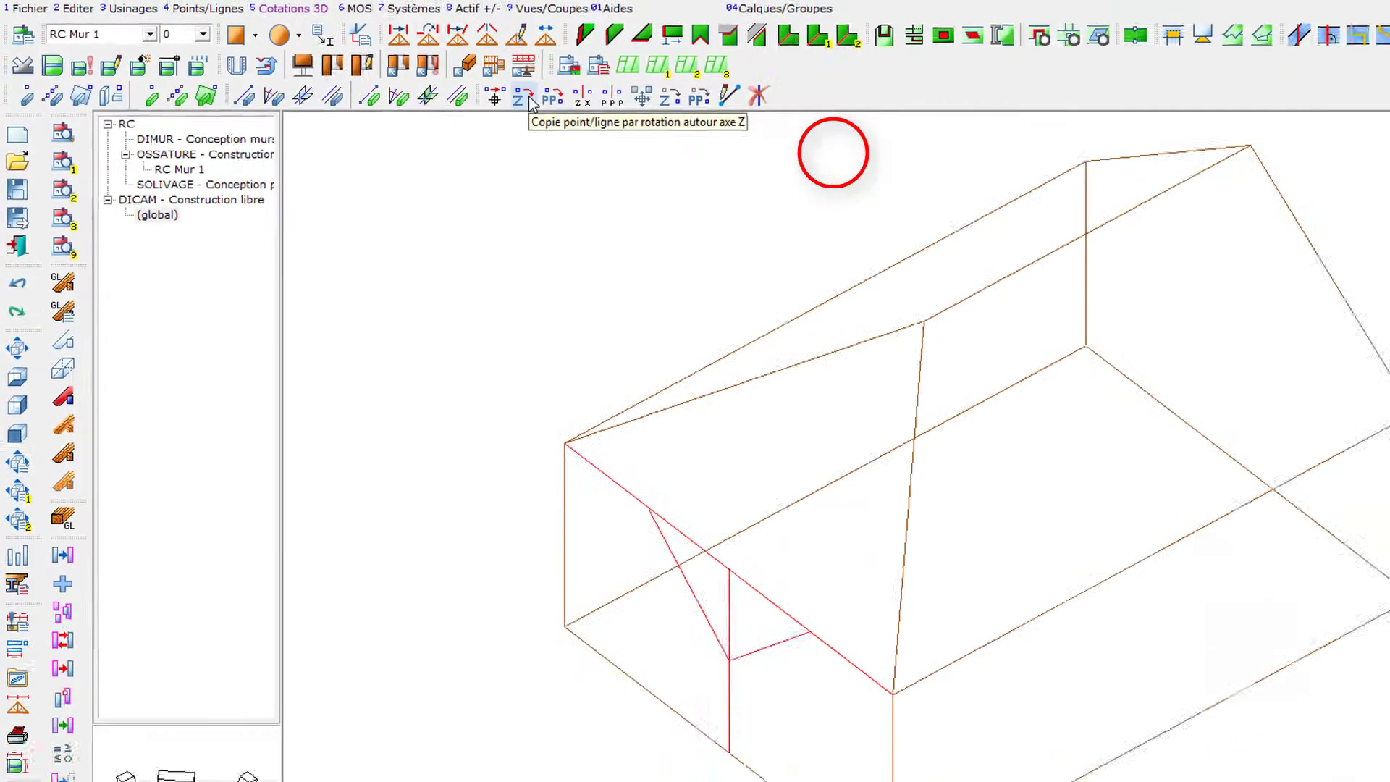
Step: Make one copy of the red post and braces rotated 90° around the Z axis at the upper wall corner above the origin
click(415, 80)
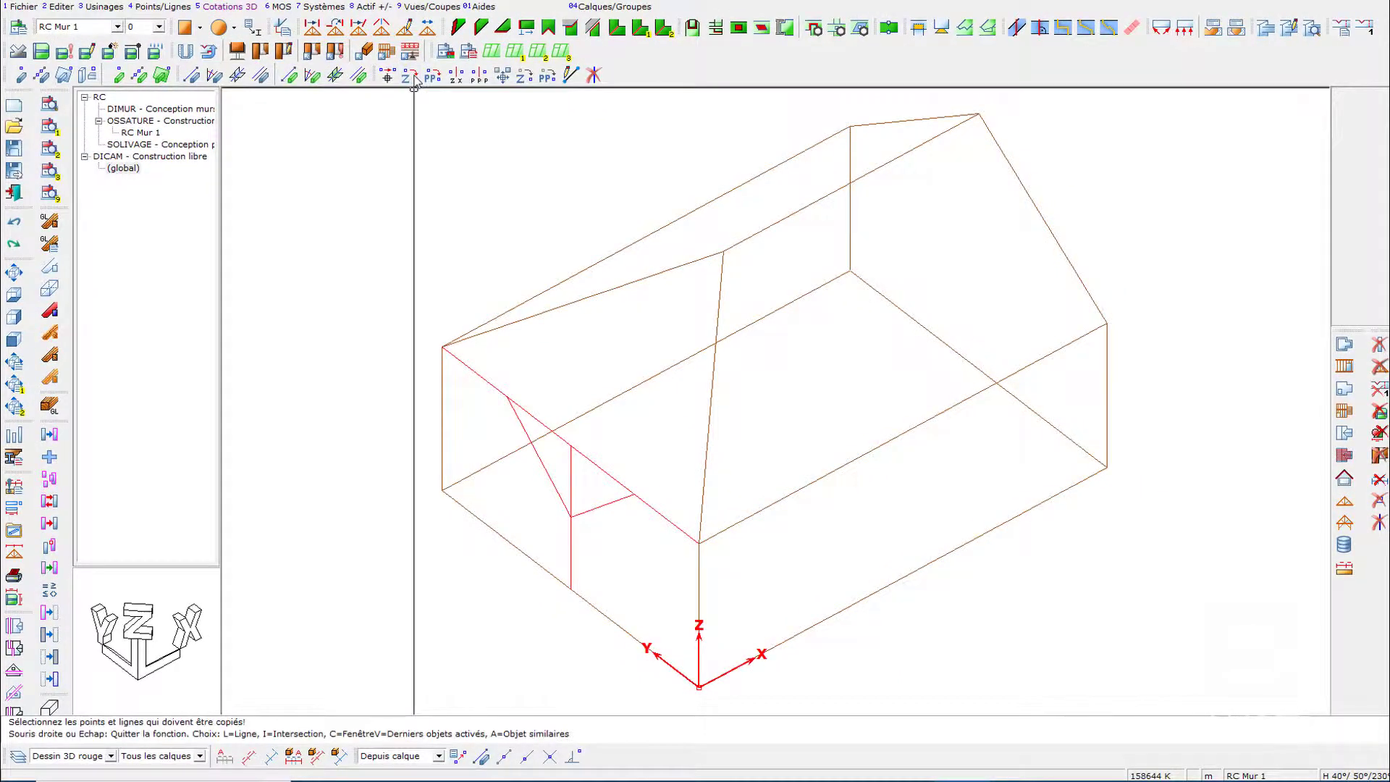
key(l)
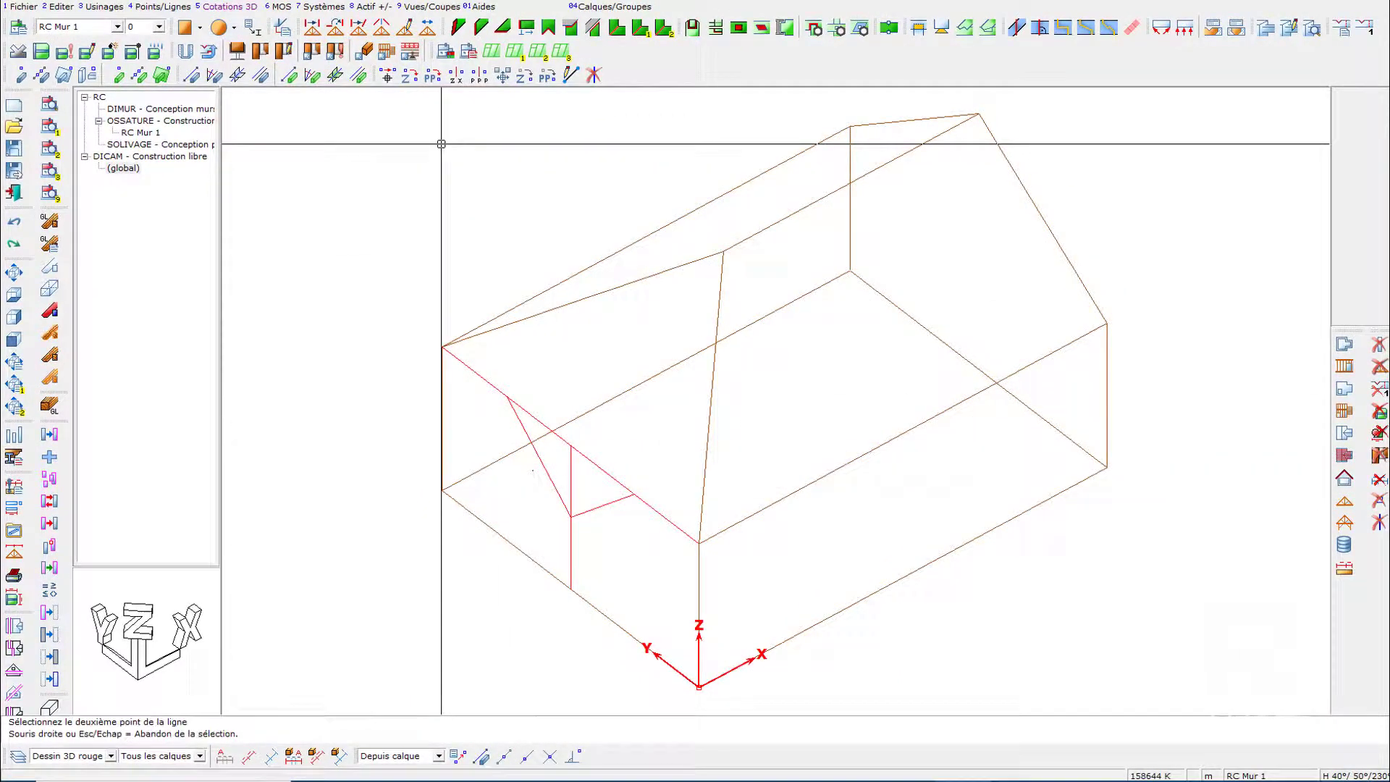
click(647, 539)
click(645, 543)
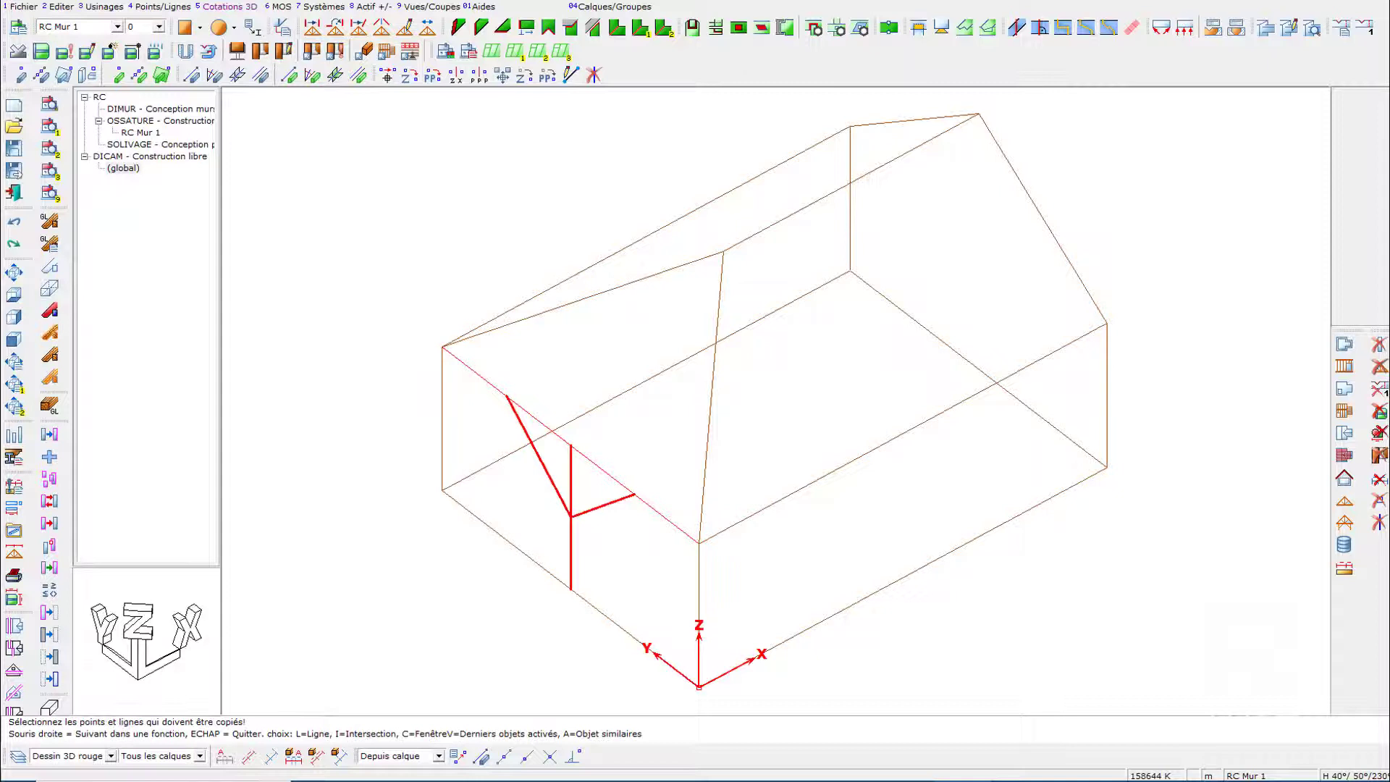
right_click(645, 542)
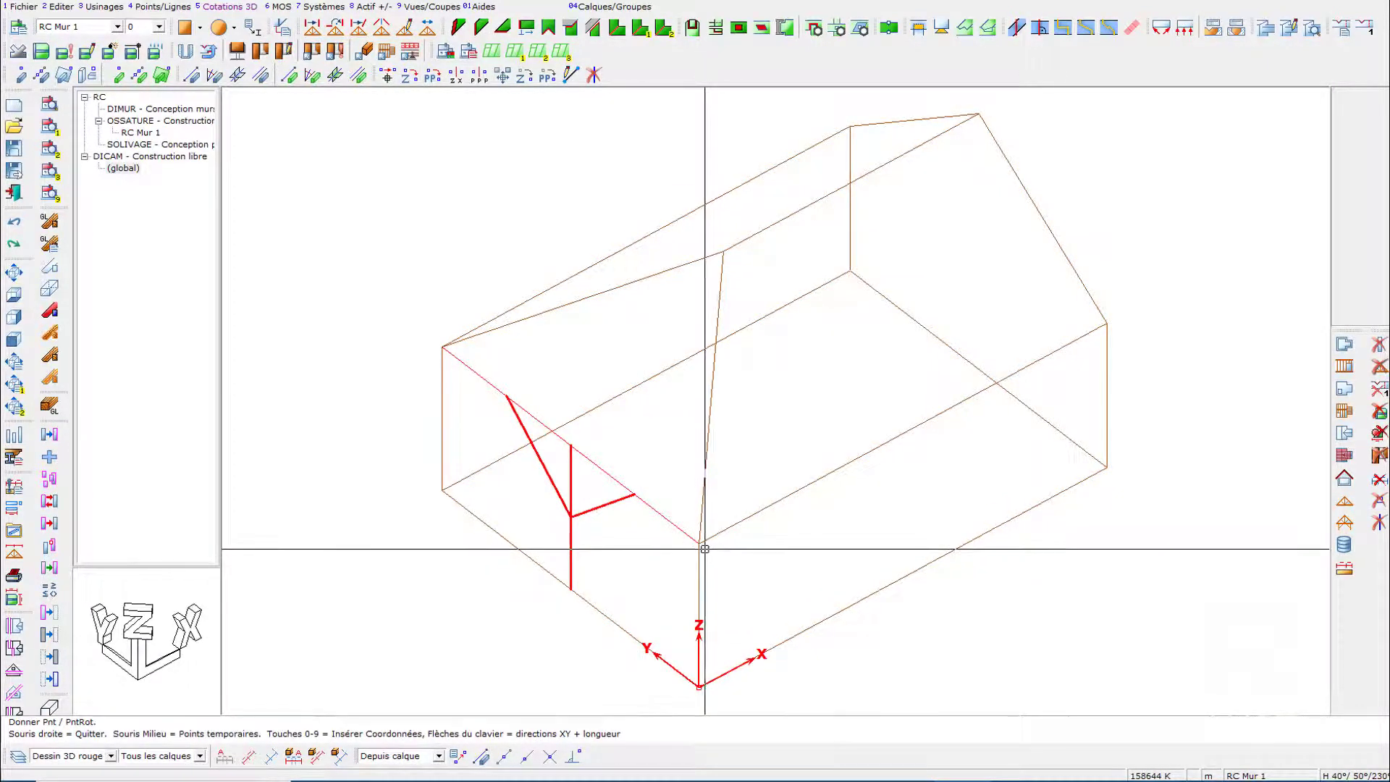
click(699, 542)
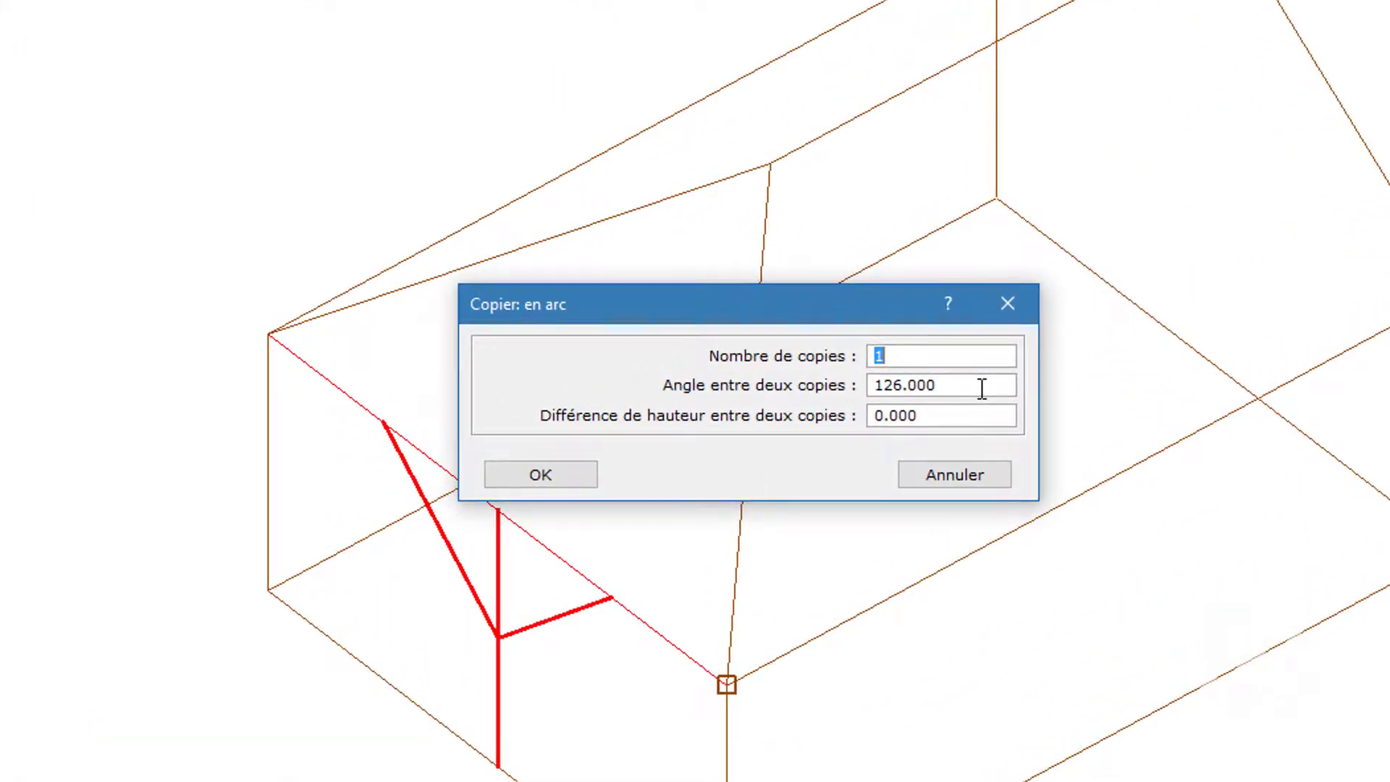
key(Tab)
text(90)
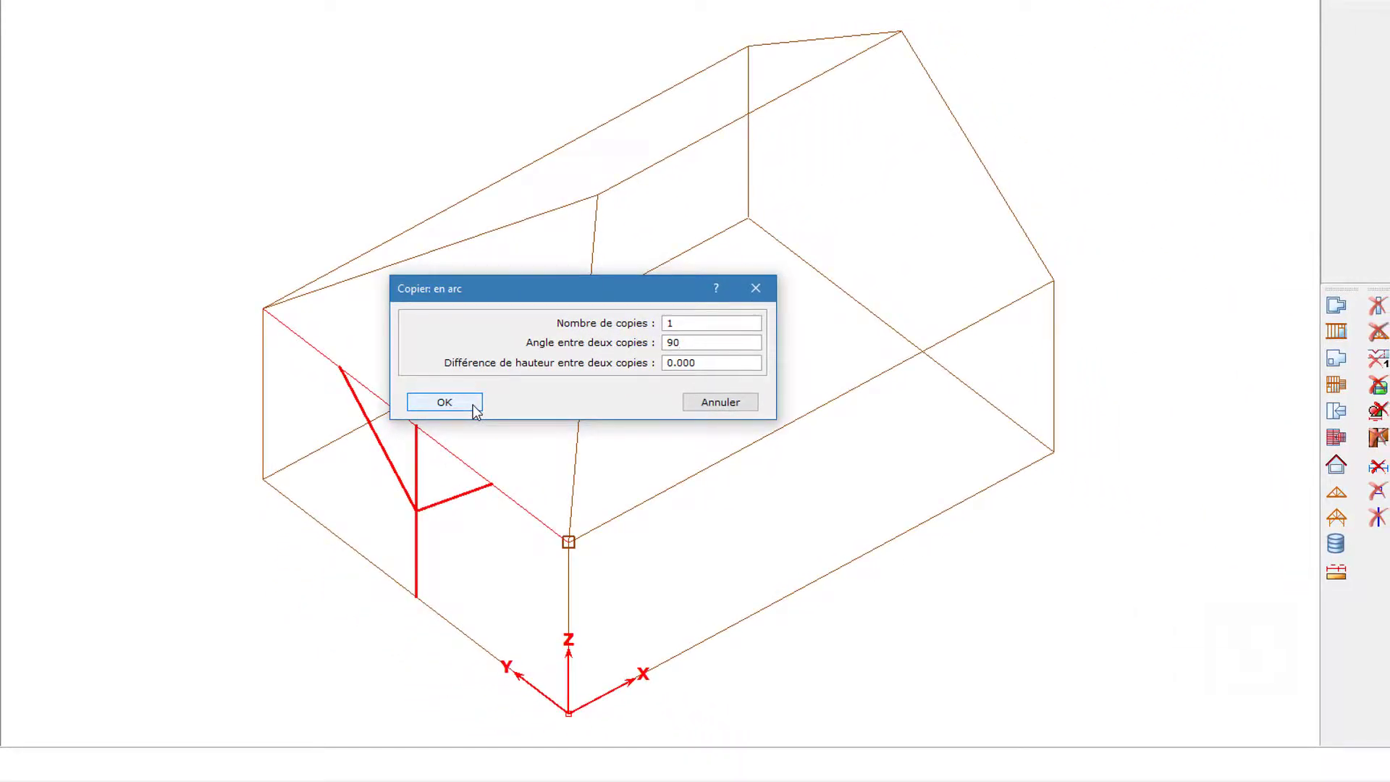
click(444, 402)
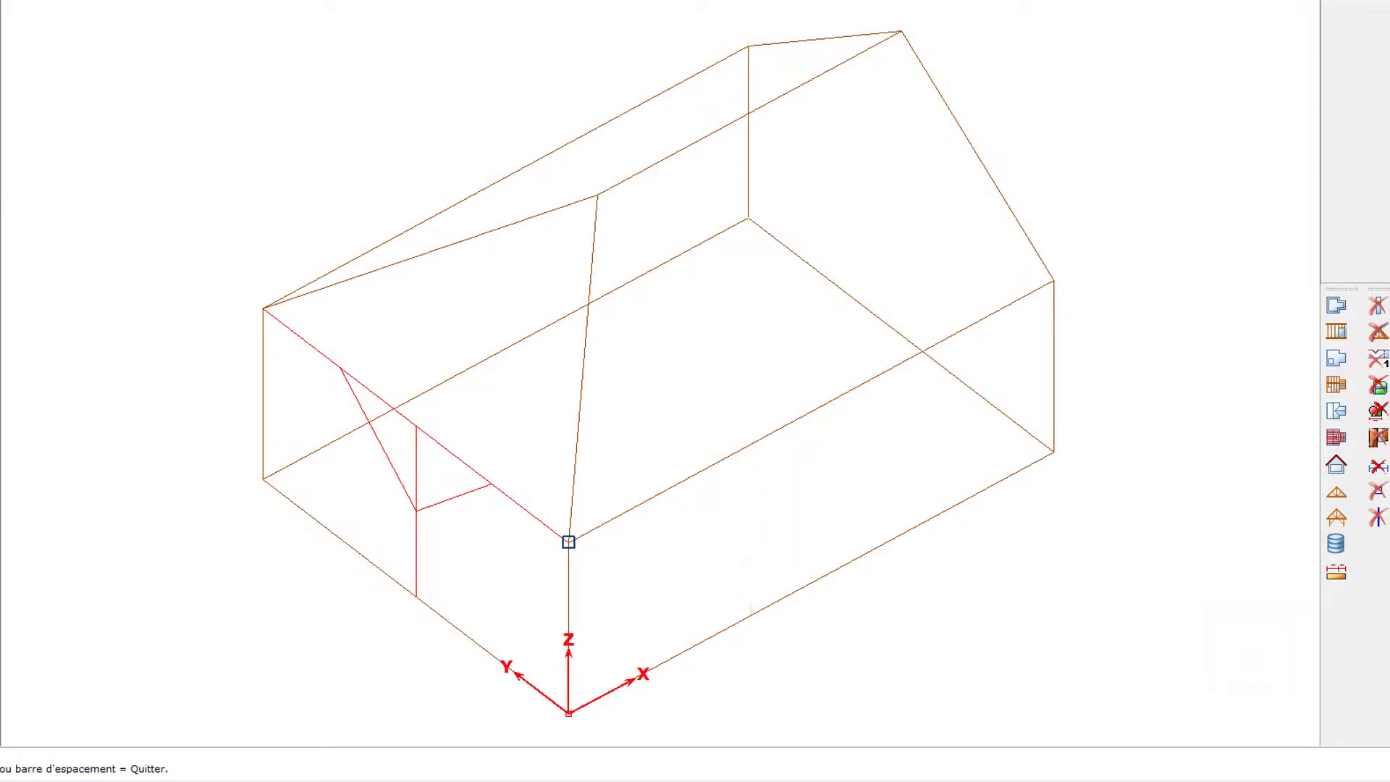
click(568, 542)
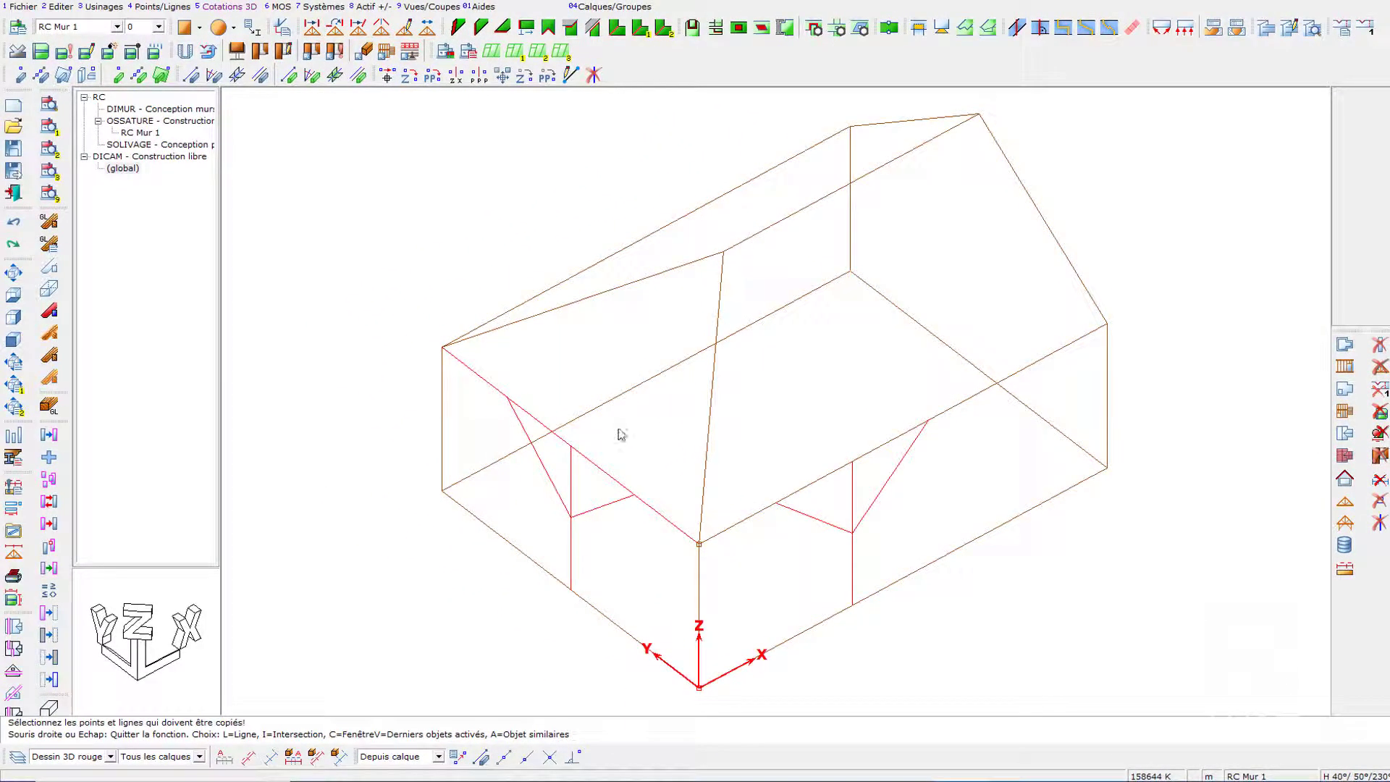
right_click(618, 429)
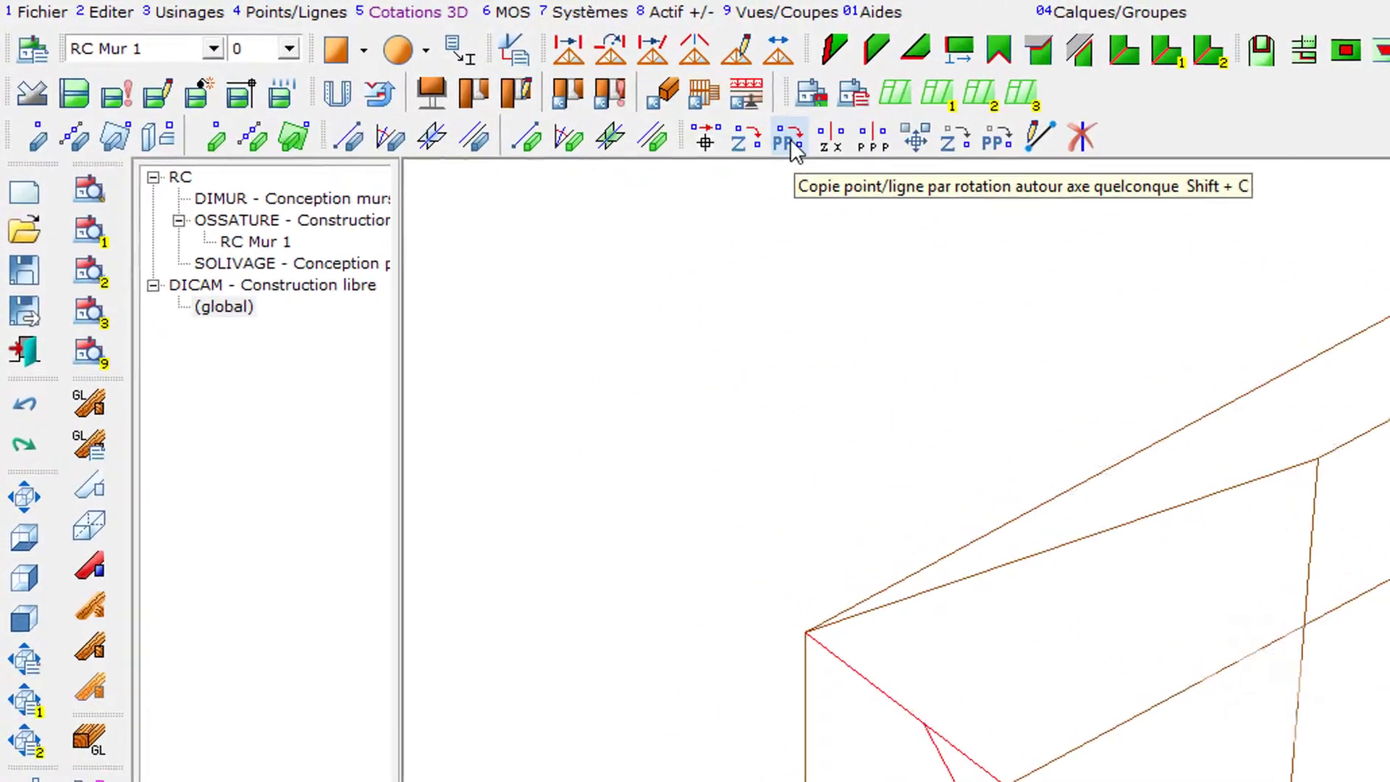
Step: Make one copy of the red post and braces by rotation around the axis from the upper wall corner to the red beam's midpoint
click(792, 144)
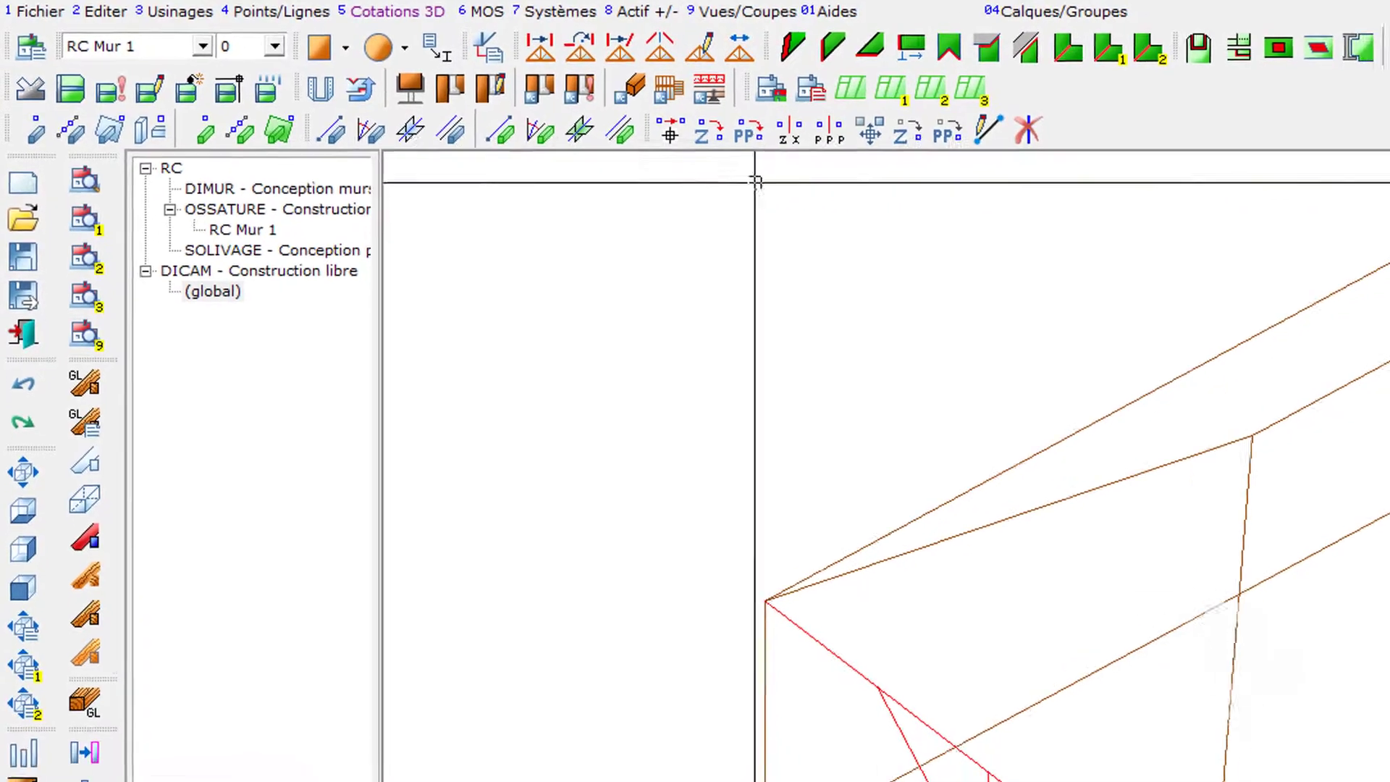
key(l)
click(538, 472)
click(638, 548)
click(647, 548)
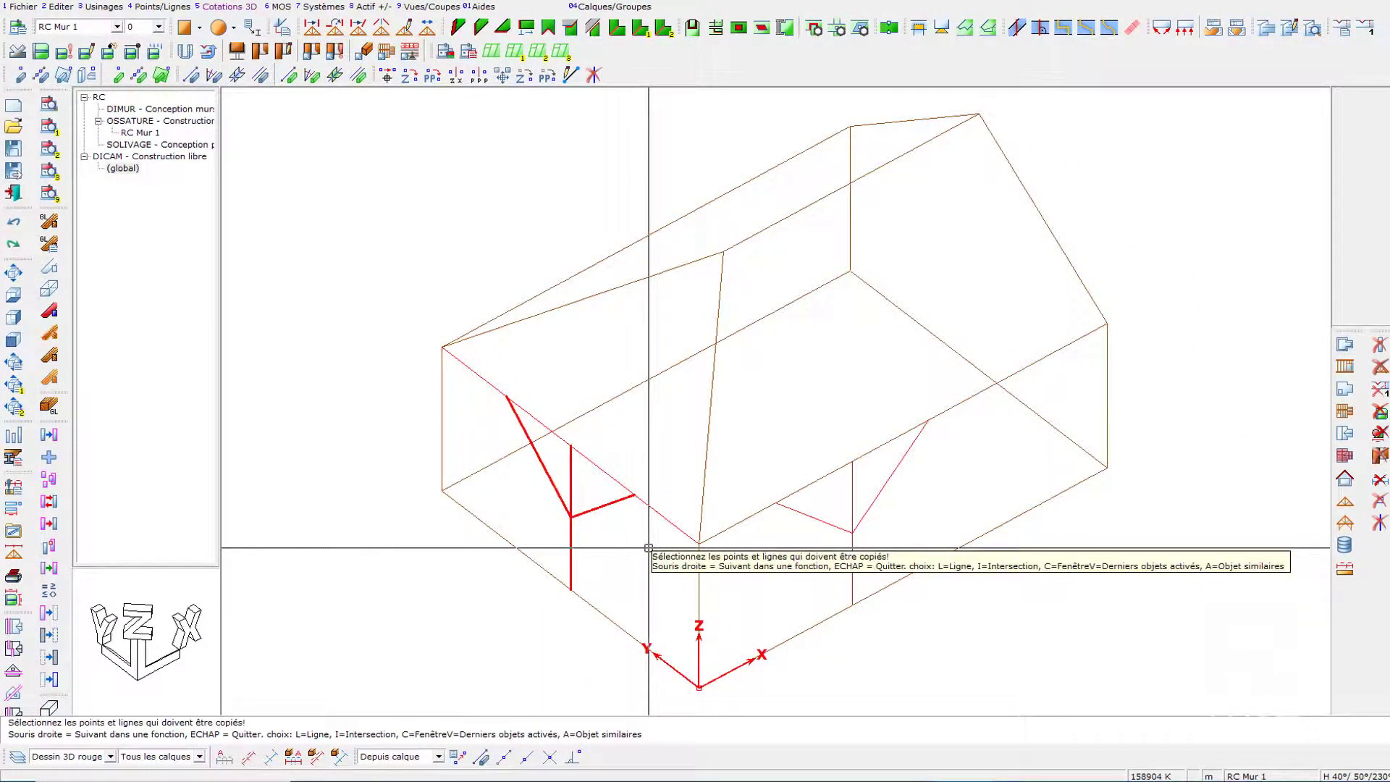
right_click(648, 549)
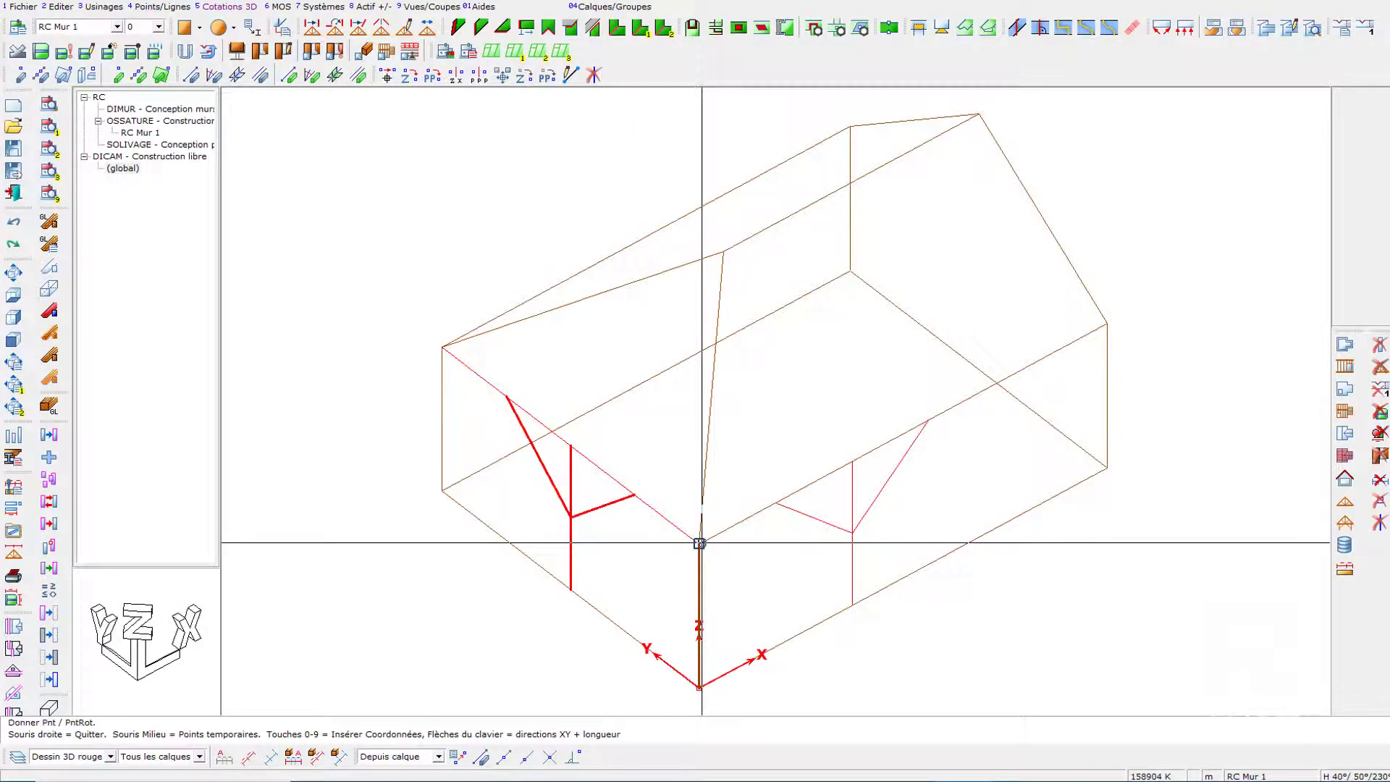
click(699, 543)
click(572, 436)
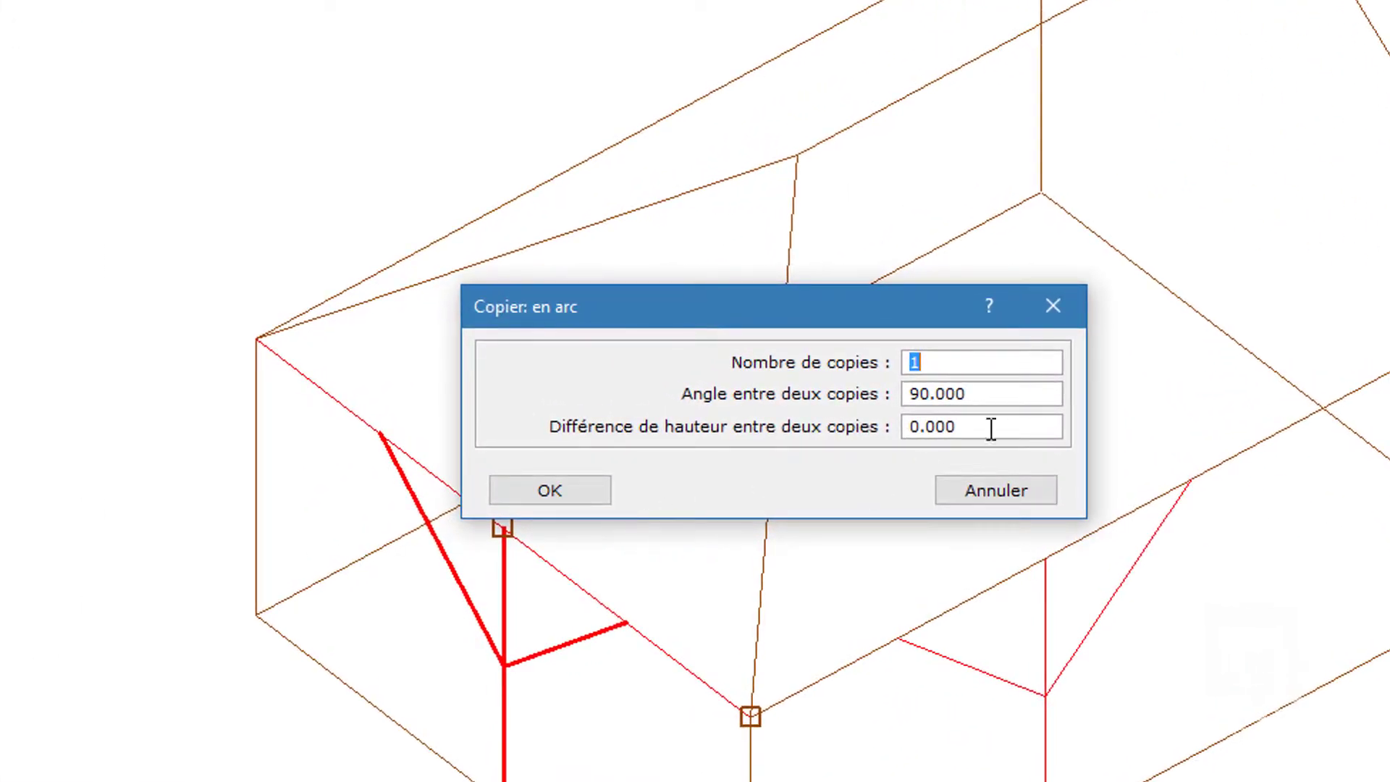
key(Tab)
text(1)
click(550, 490)
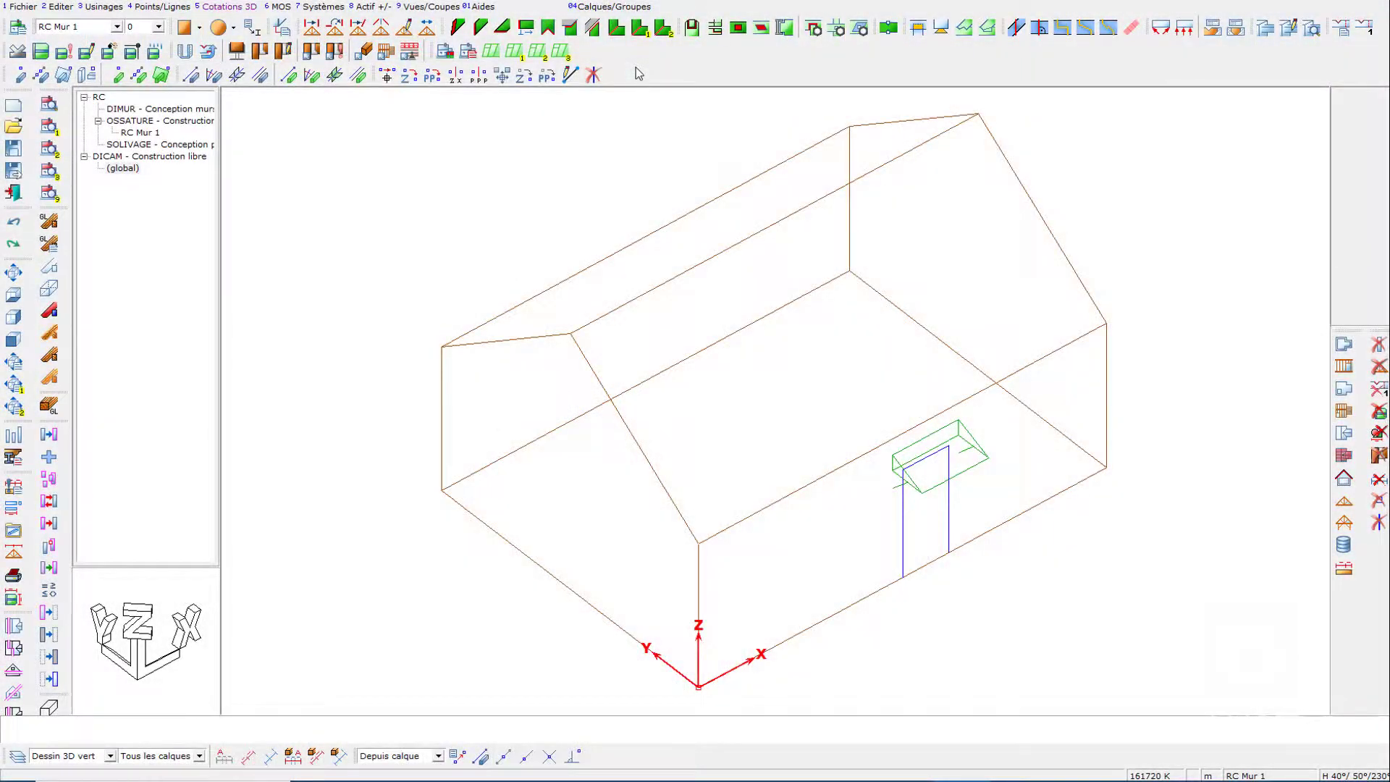
click(163, 7)
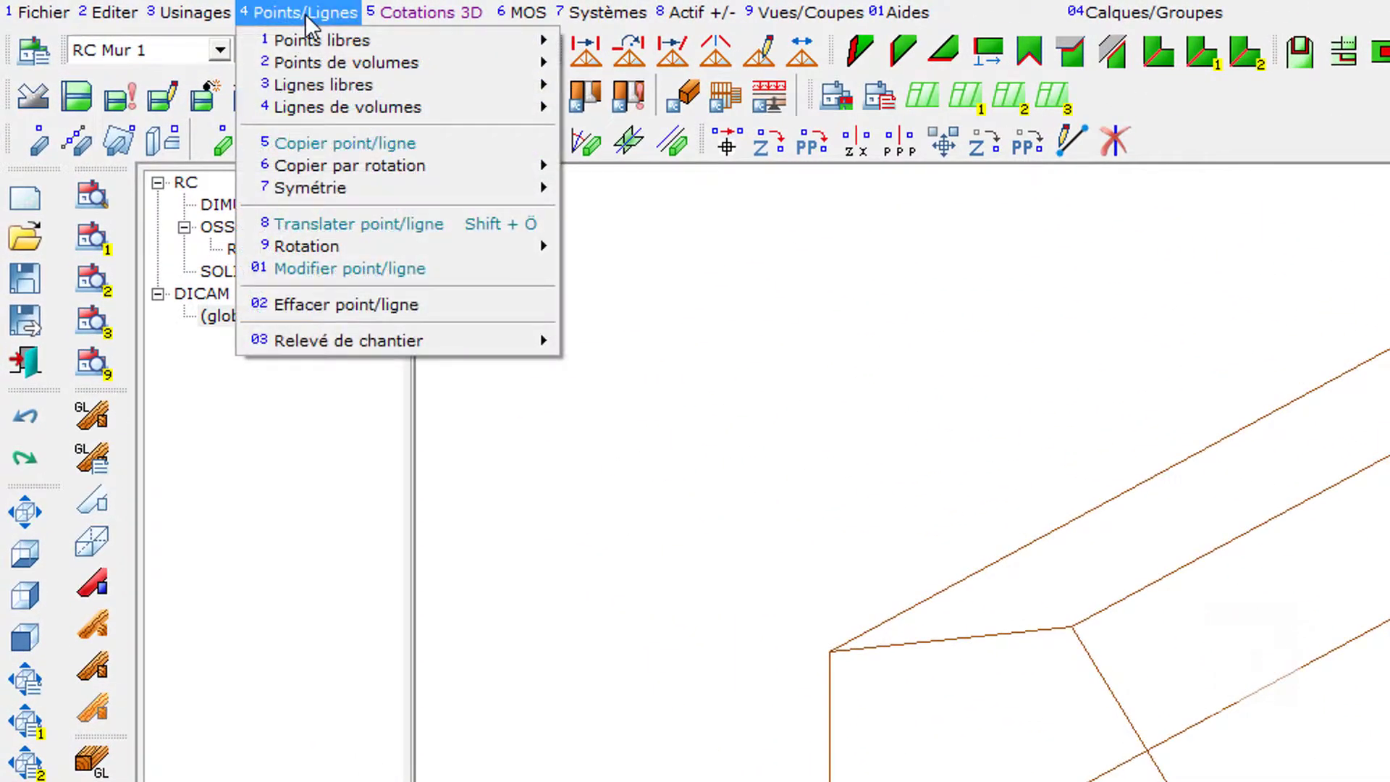
mouse_move(367, 181)
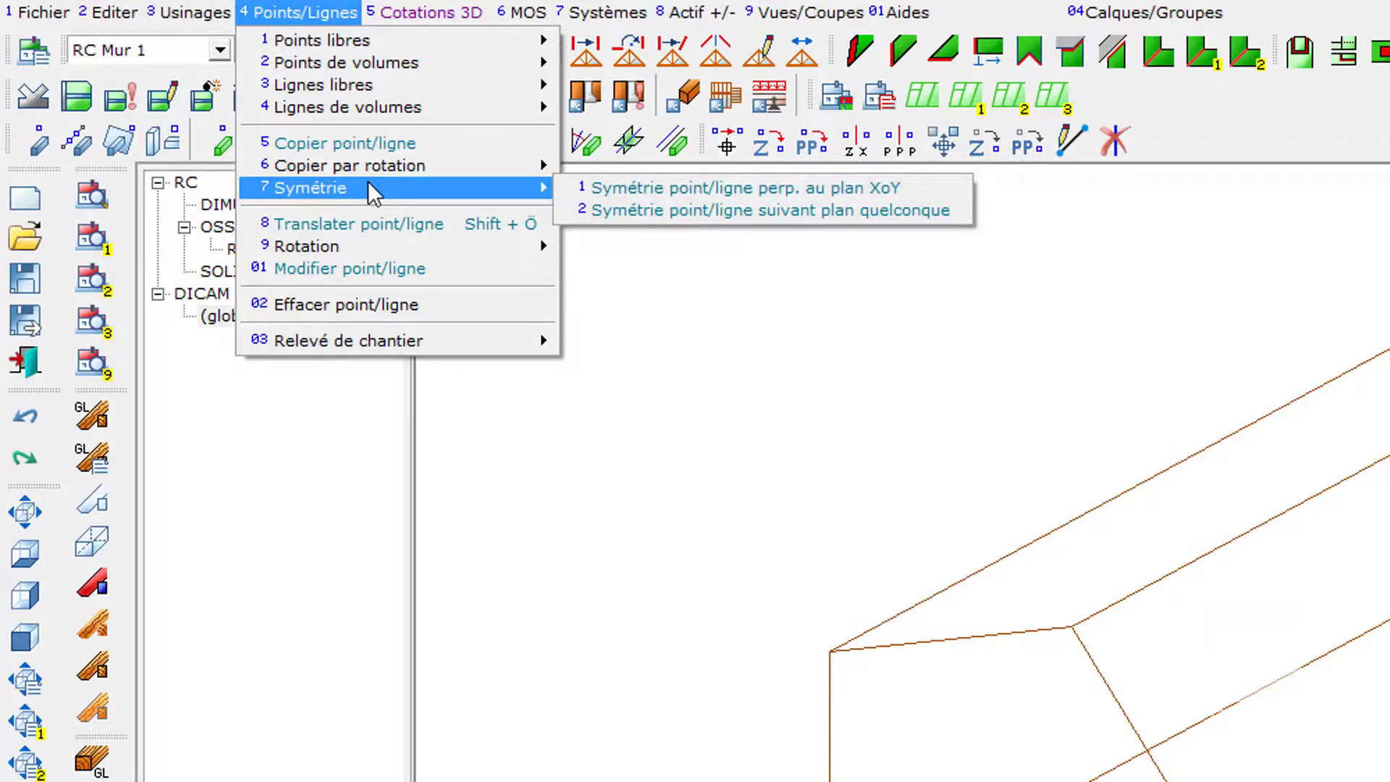
click(1376, 147)
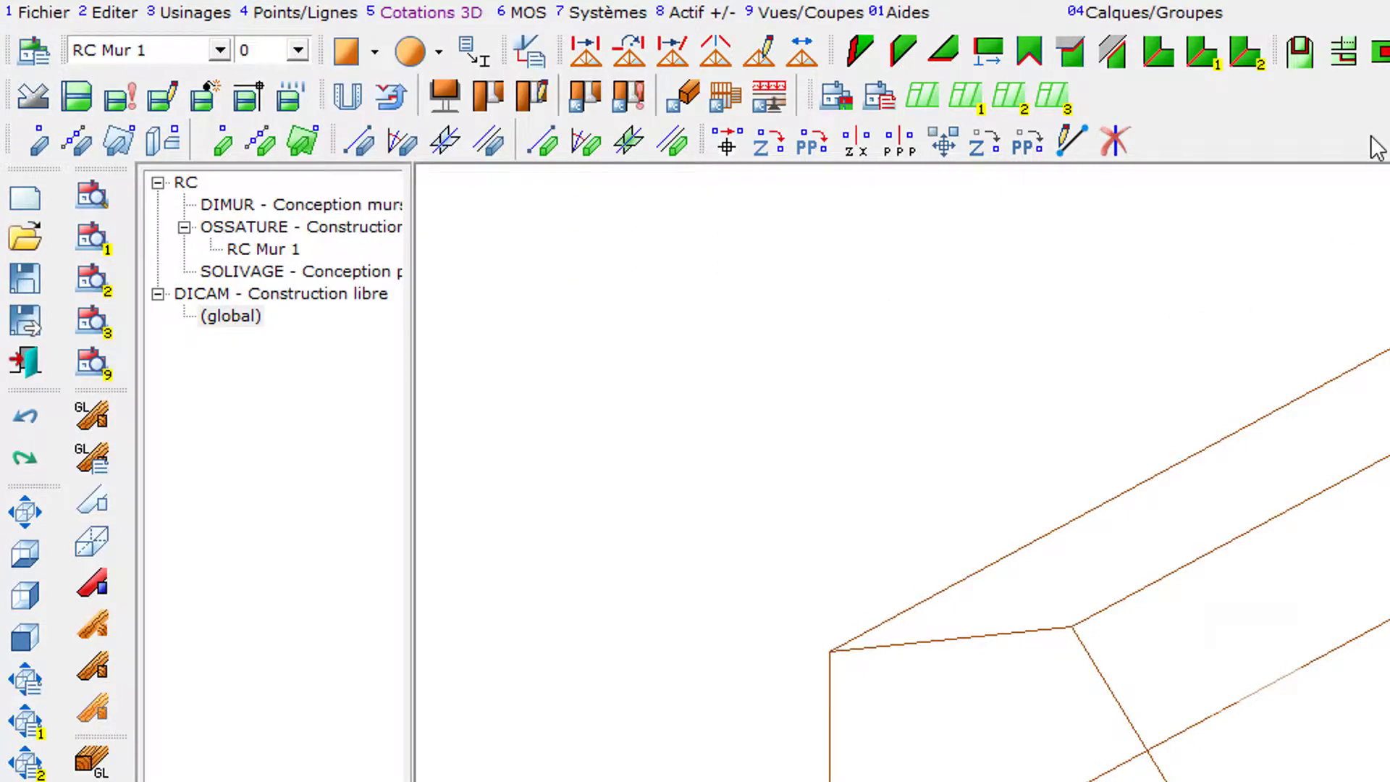
Step: Mirror the door and canopy across the roof ridge line, perpendicular to the XoY plane, keeping the original components
click(856, 141)
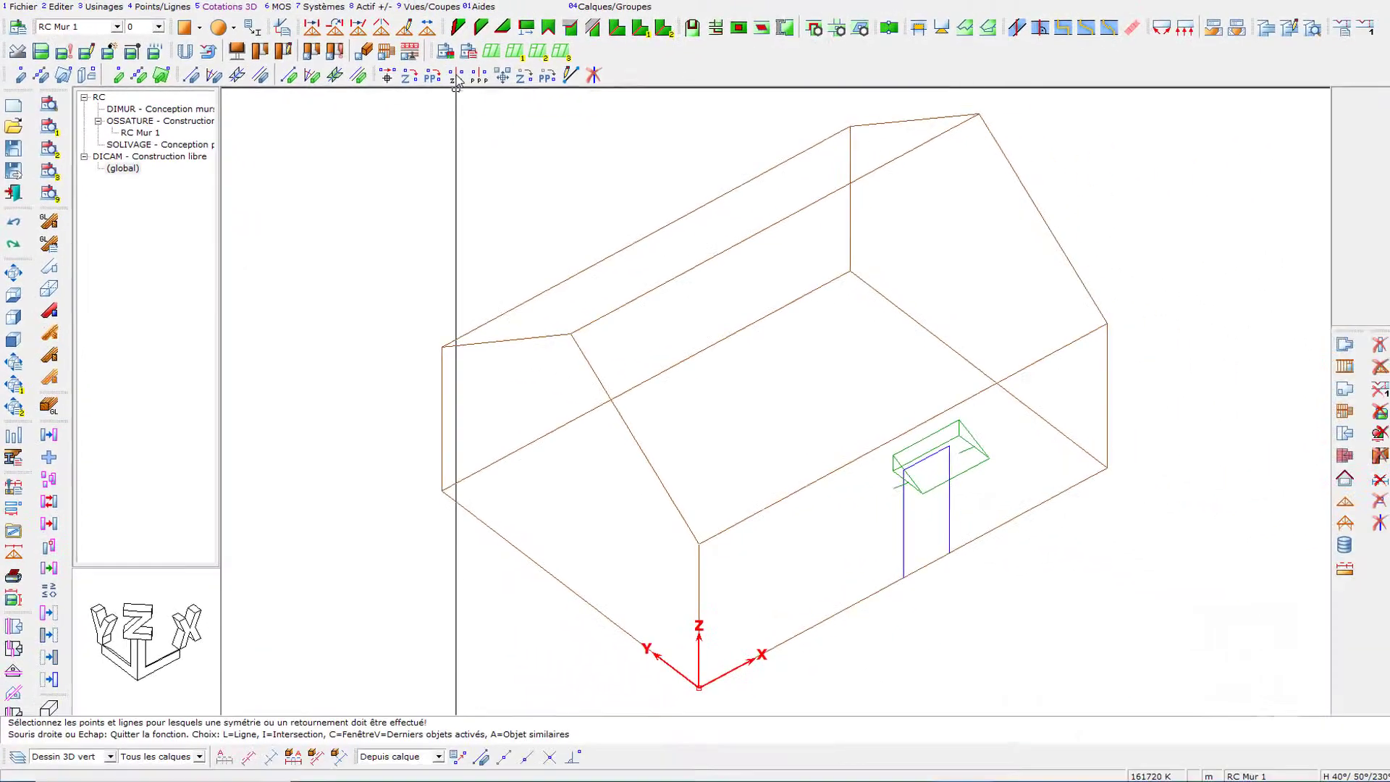
click(831, 374)
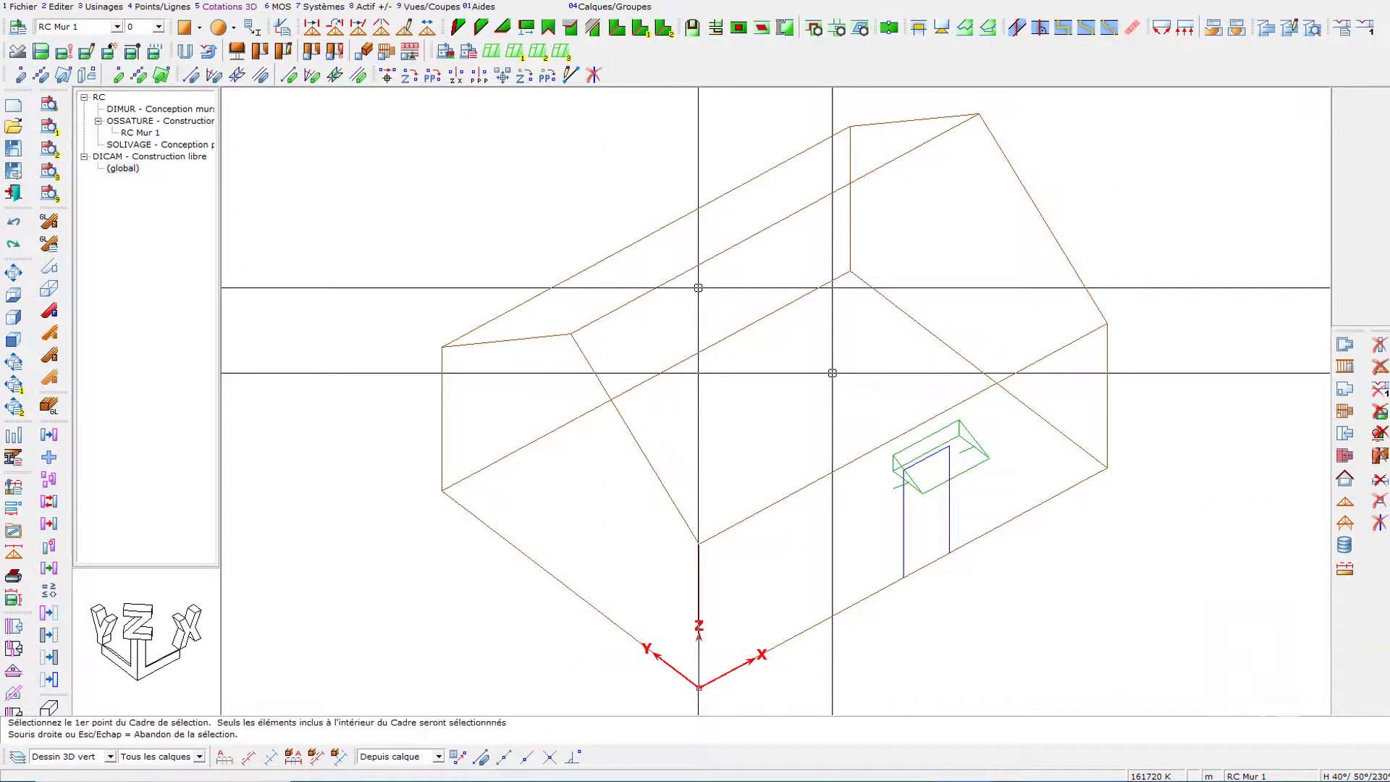
click(1047, 658)
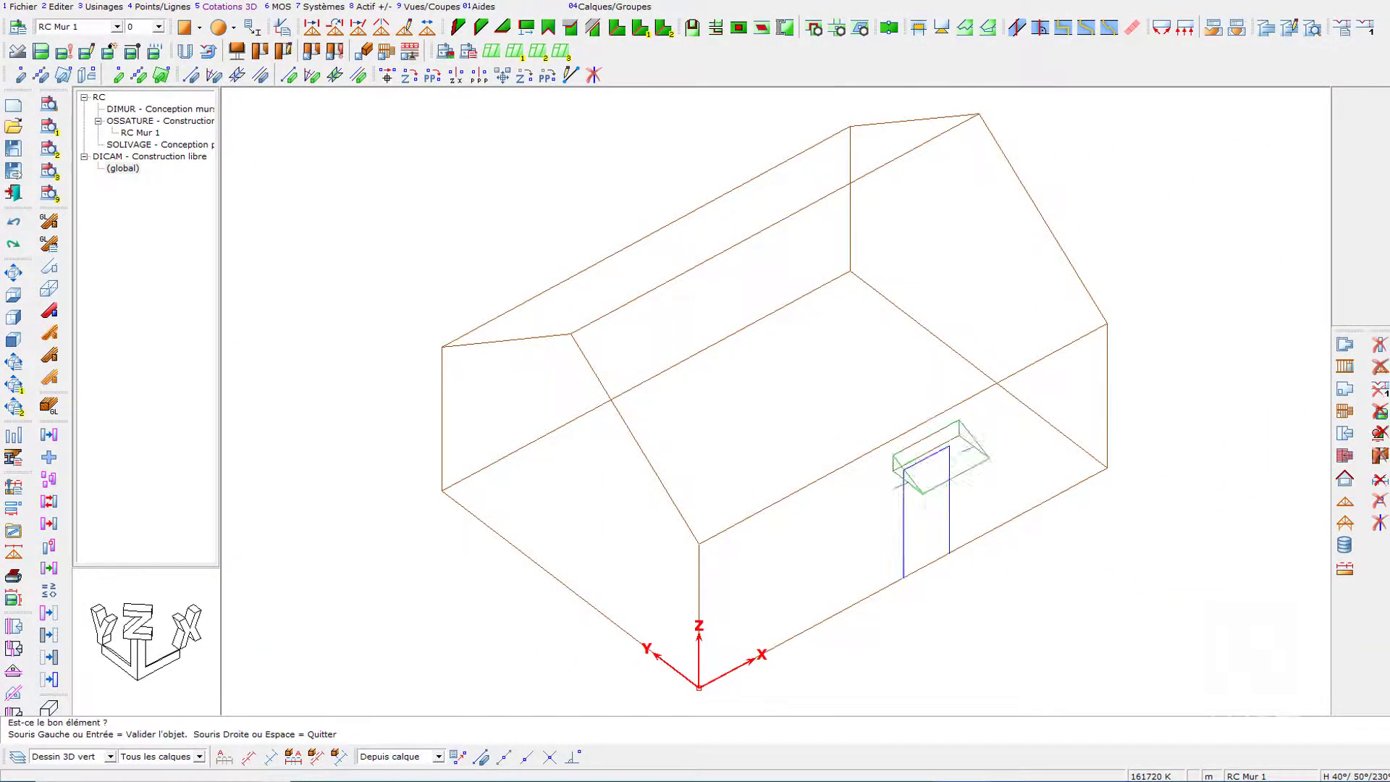
click(1009, 578)
right_click(1008, 576)
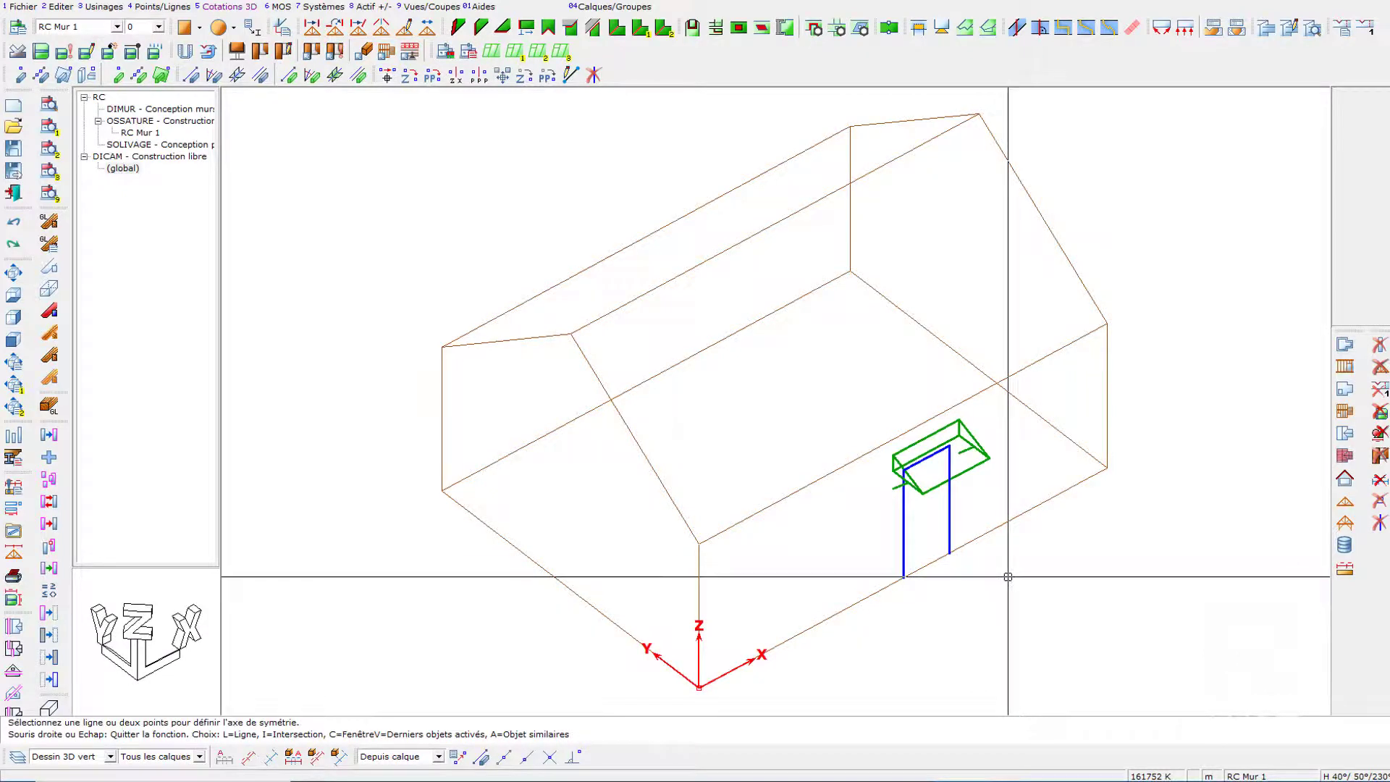
click(600, 323)
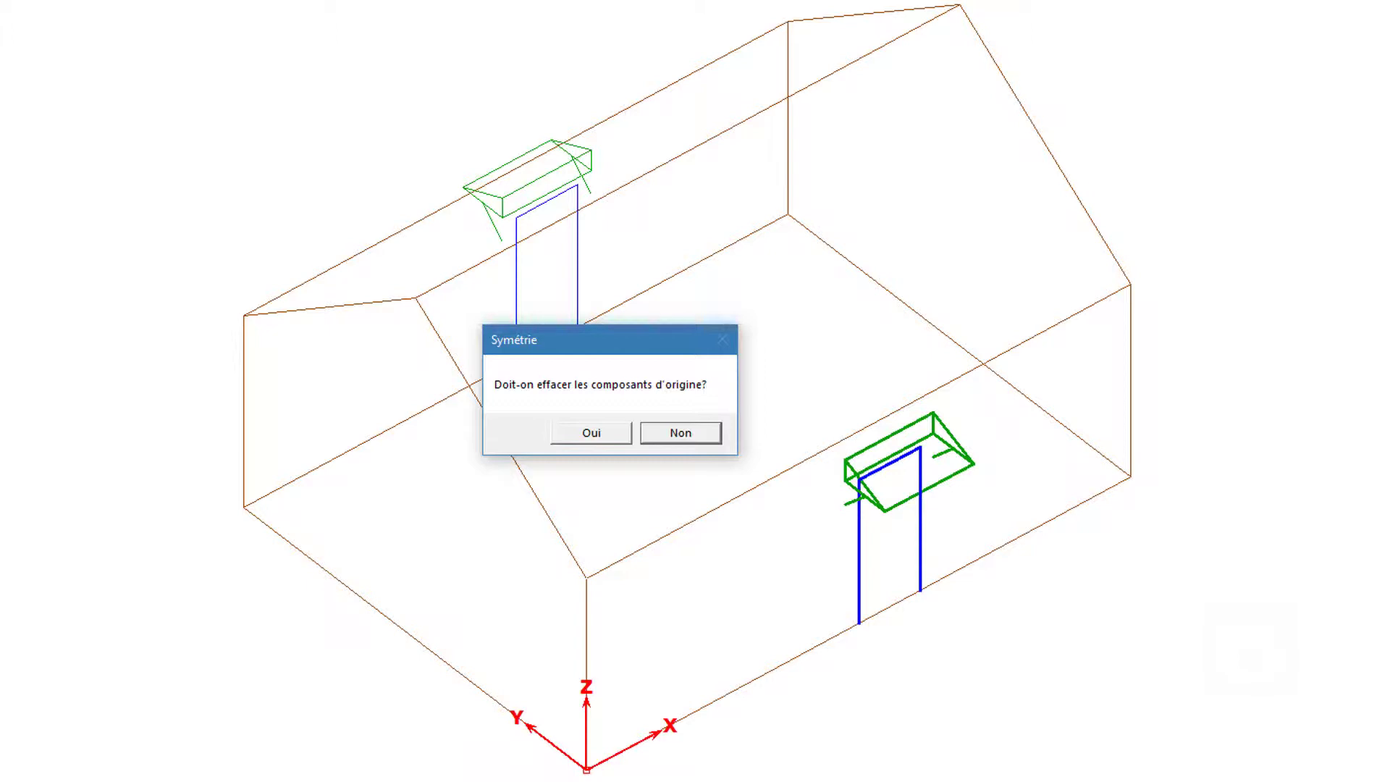
click(706, 436)
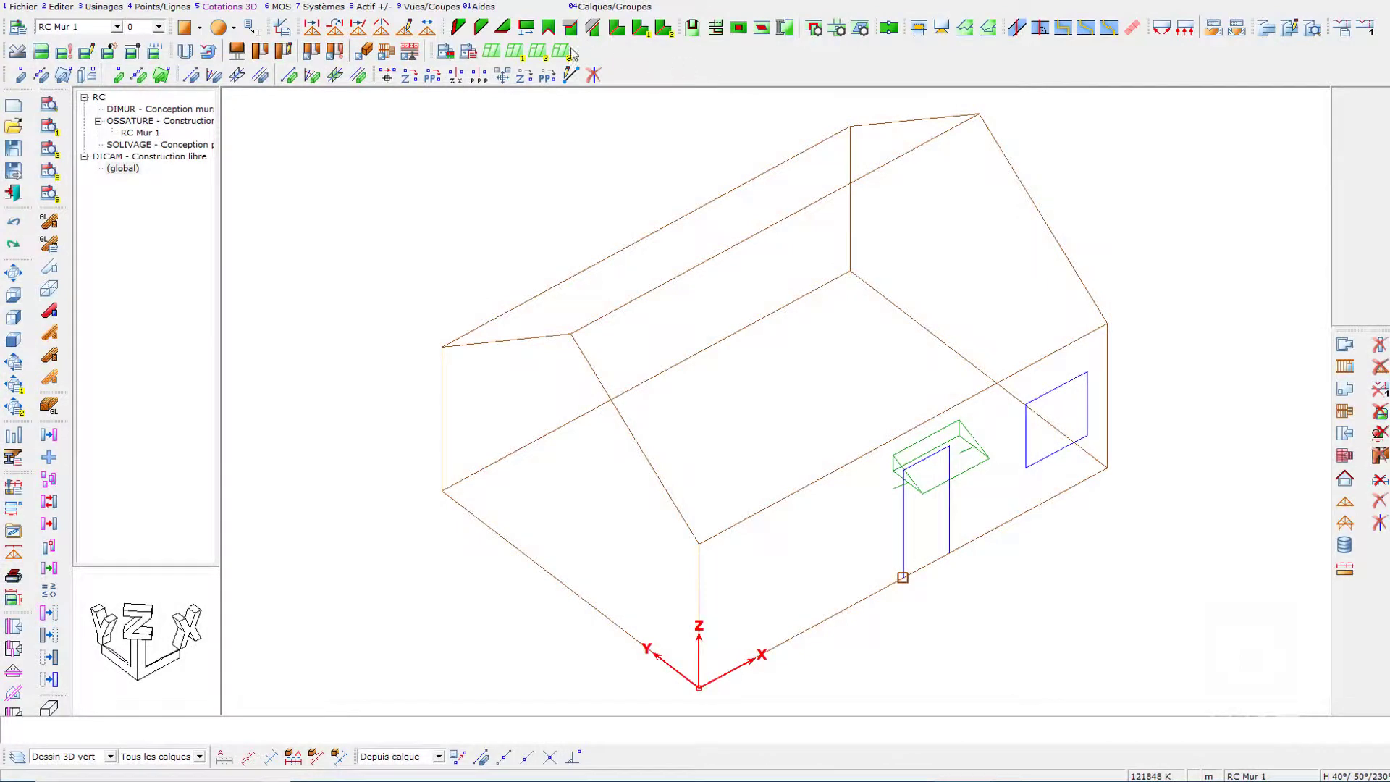
Step: Translate the door and canopy one door width toward the origin, from the door's far lower corner to its near lower corner
click(145, 7)
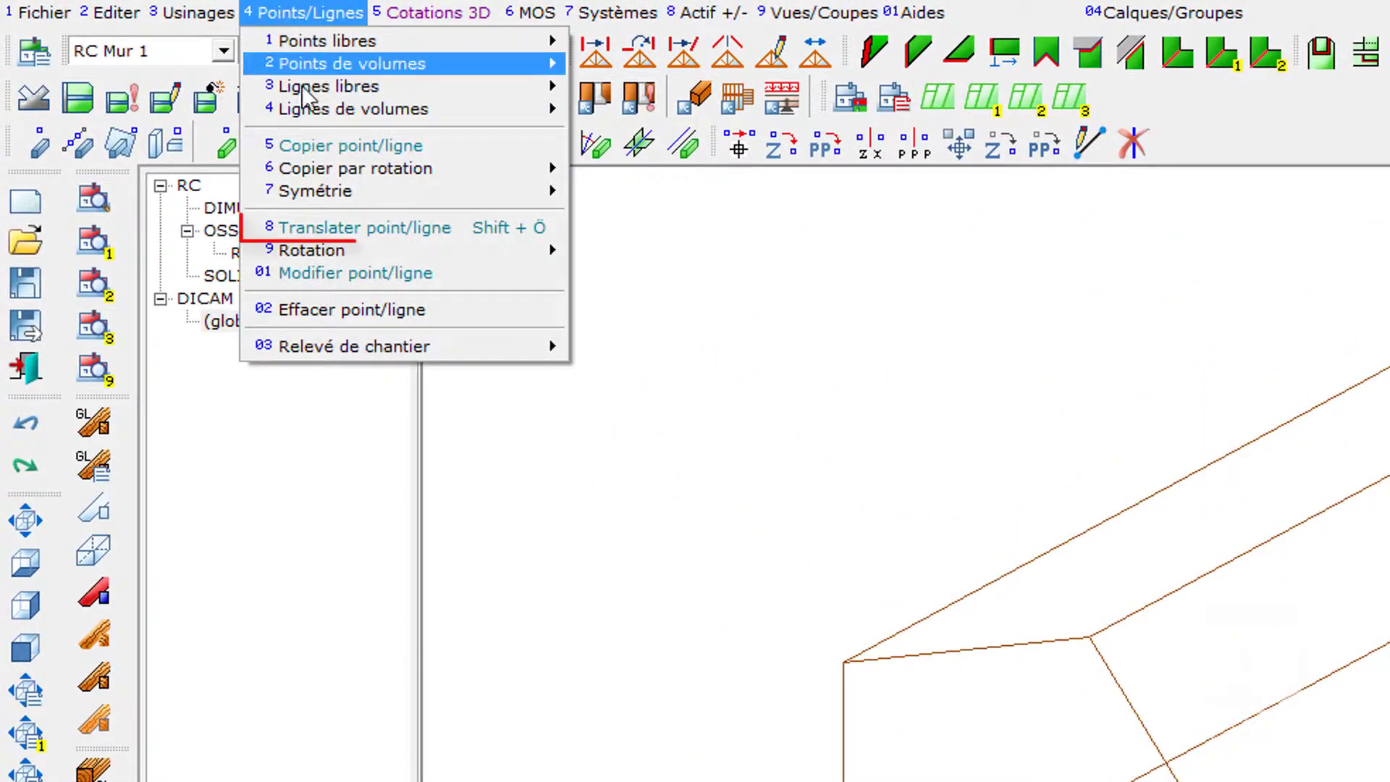
click(341, 228)
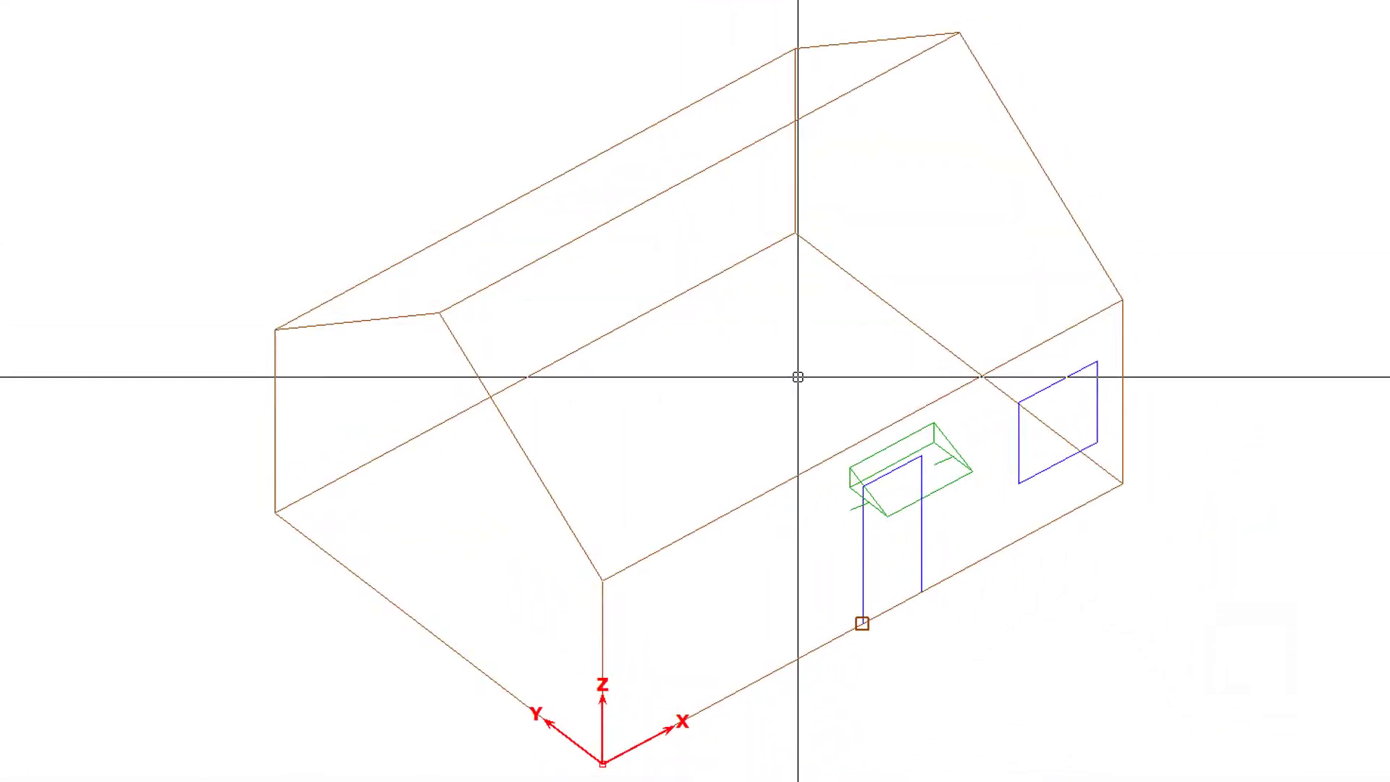
drag(798, 377, 989, 675)
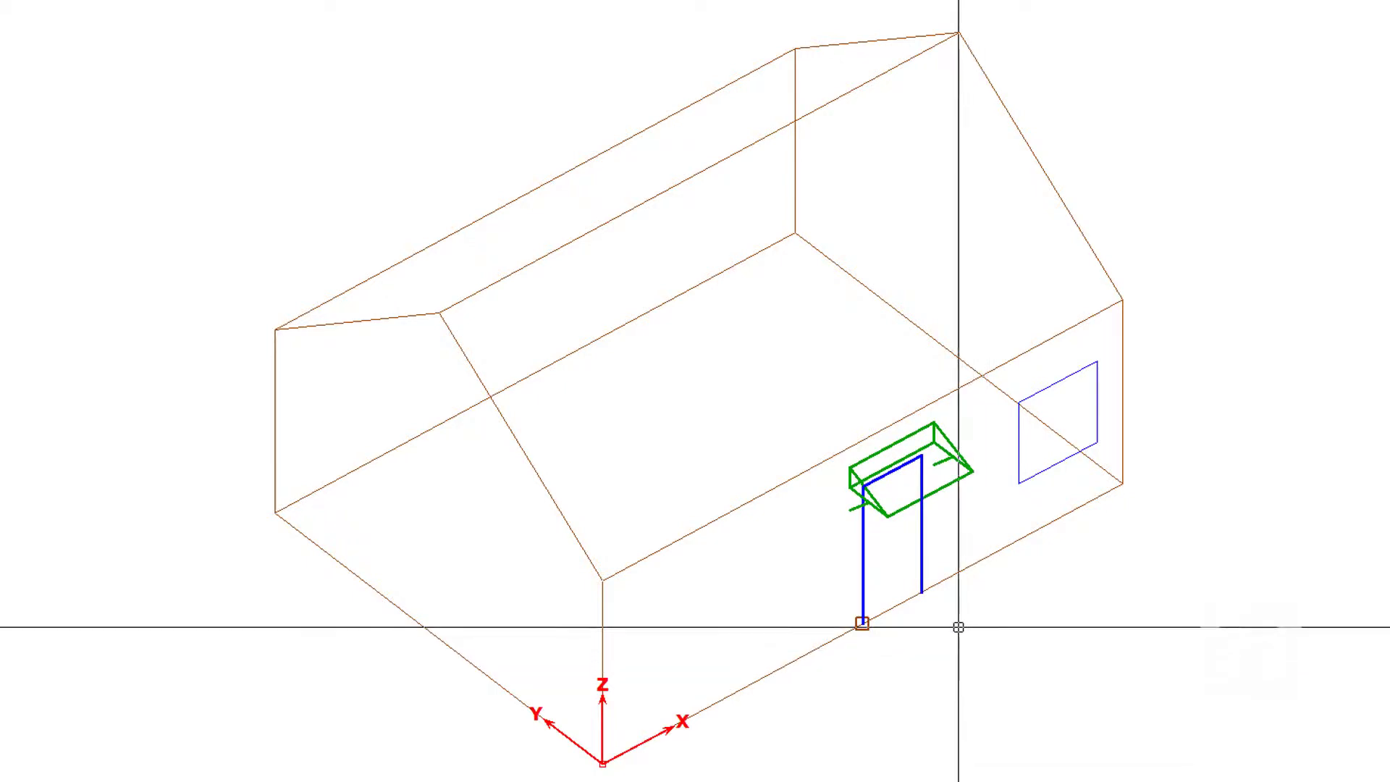
click(920, 590)
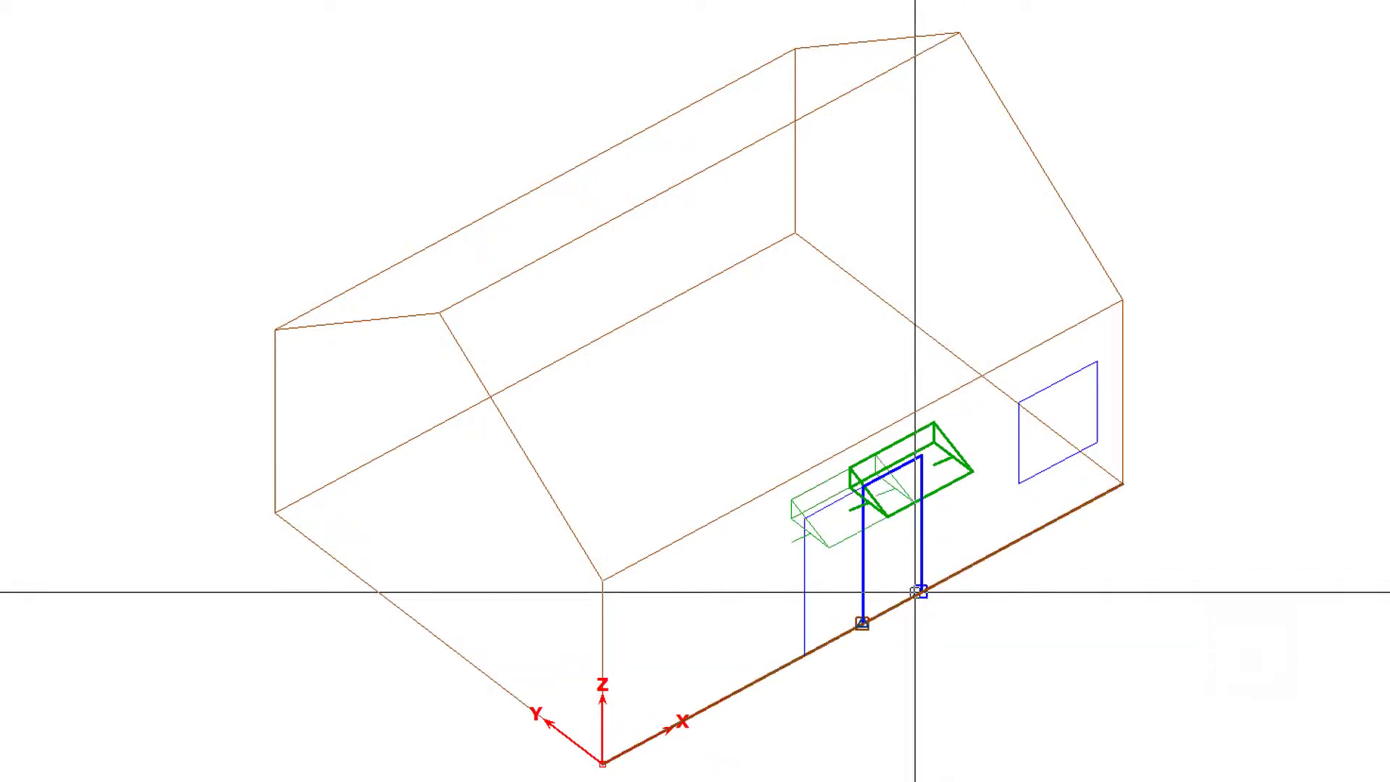
click(863, 625)
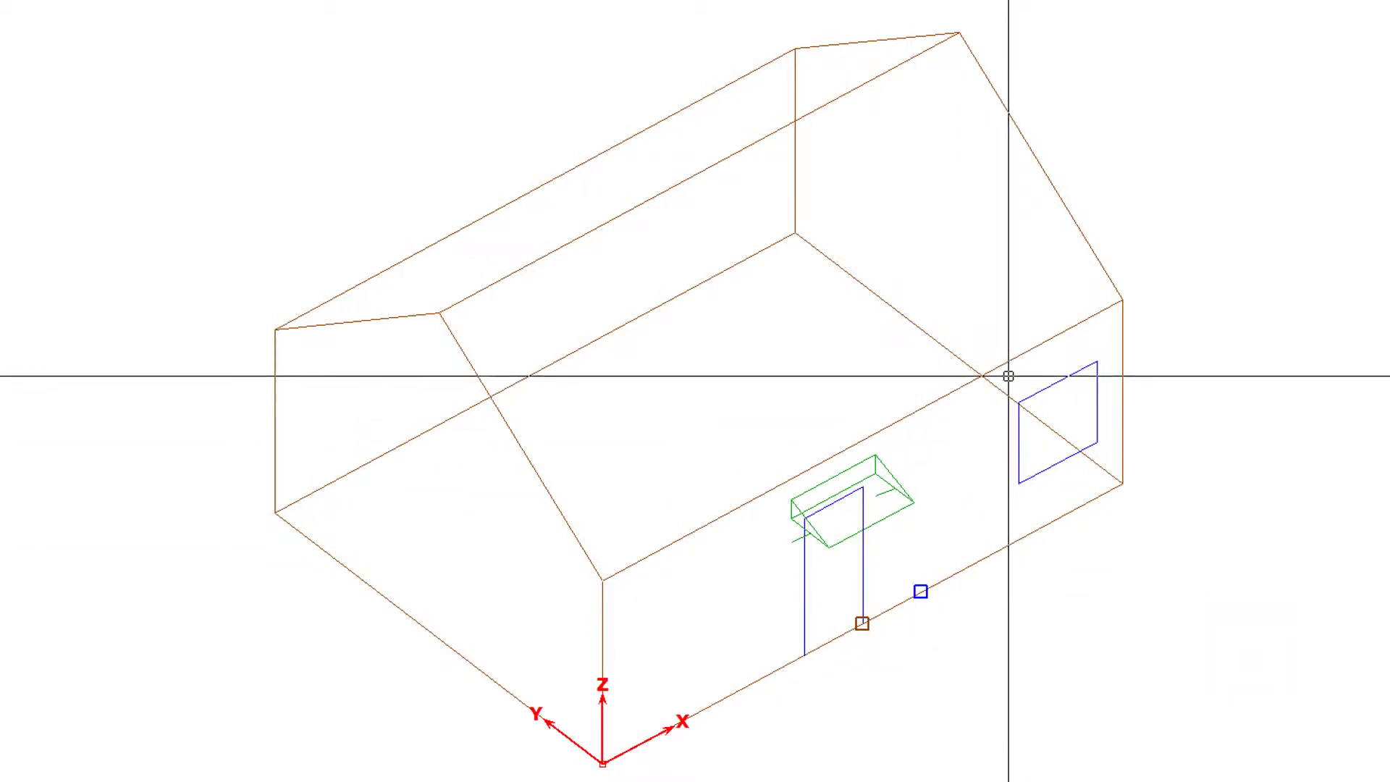
Step: Translate the blue window 0.500 m in the 180° direction, using its near lower corner as the base point
click(999, 354)
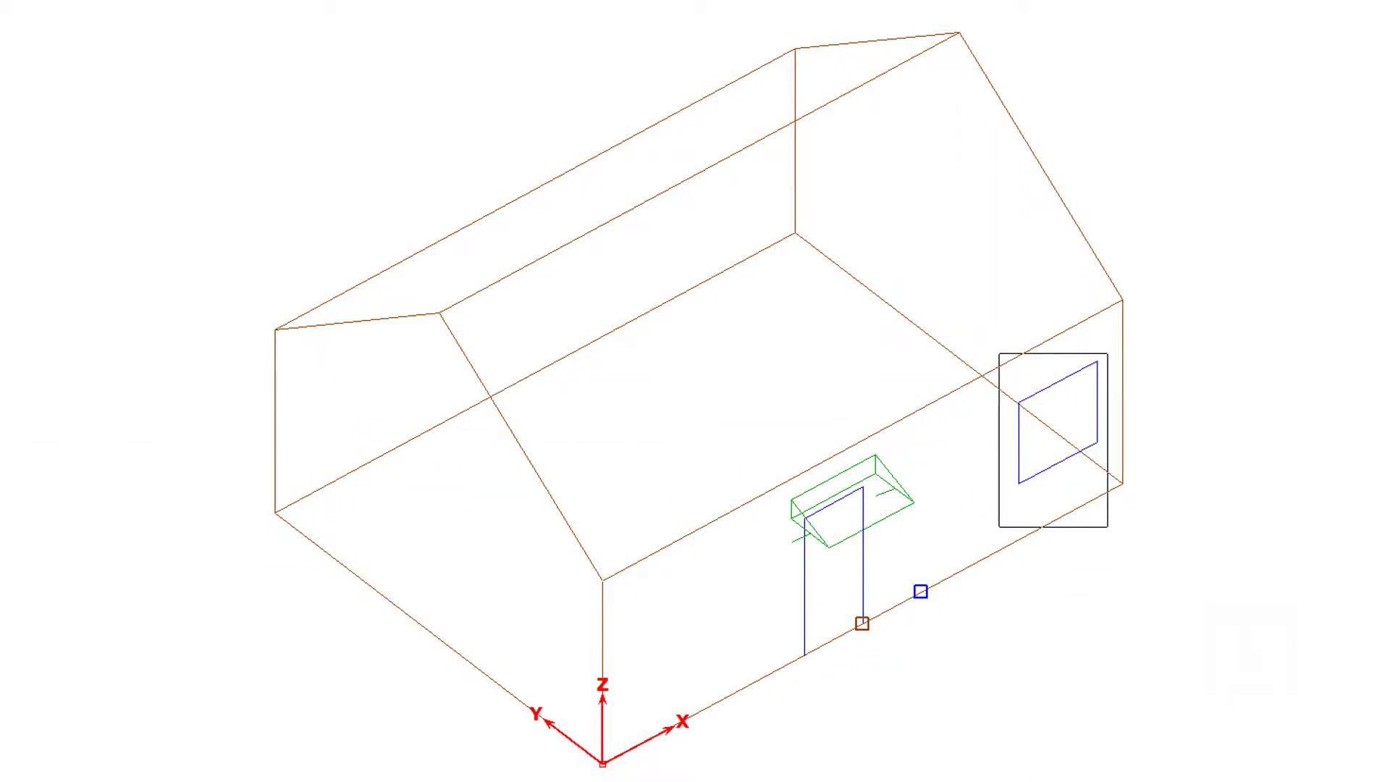
click(1107, 527)
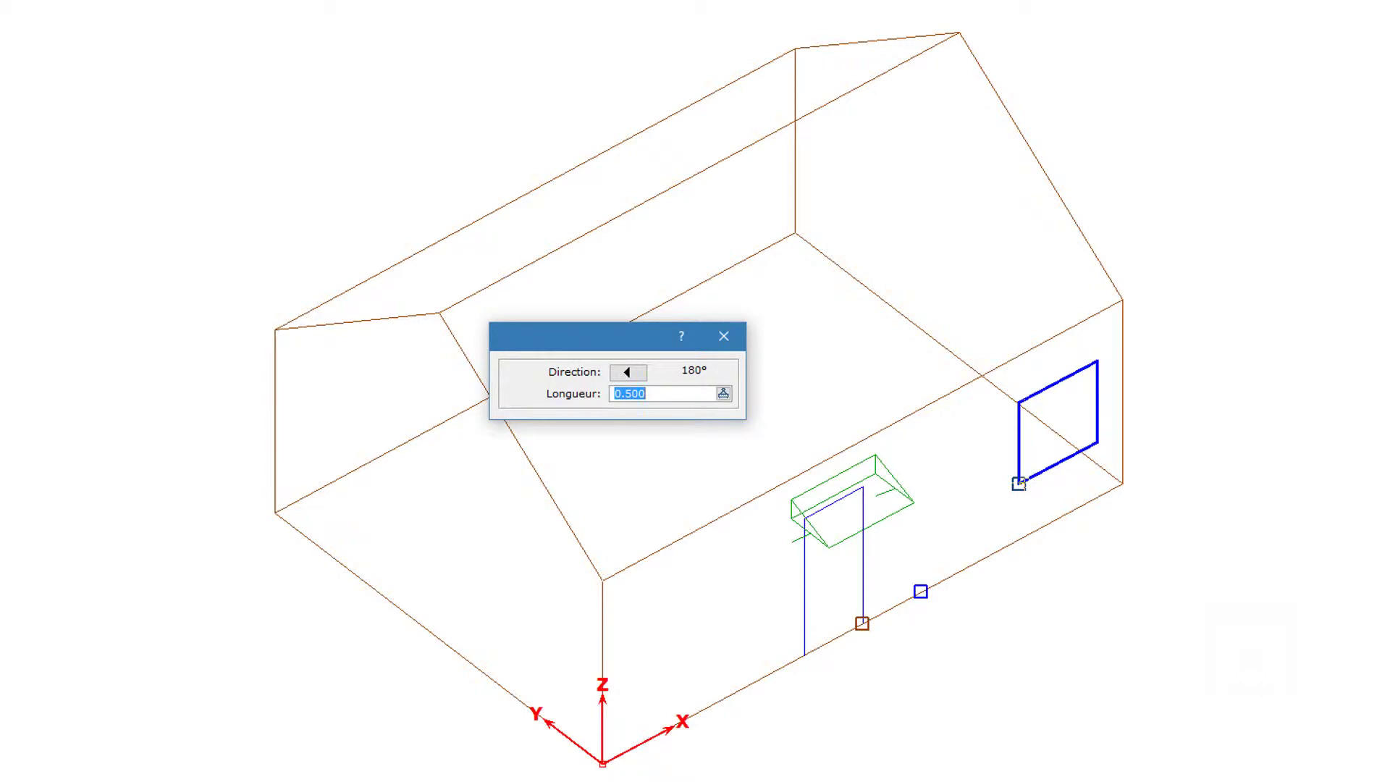
key(Return)
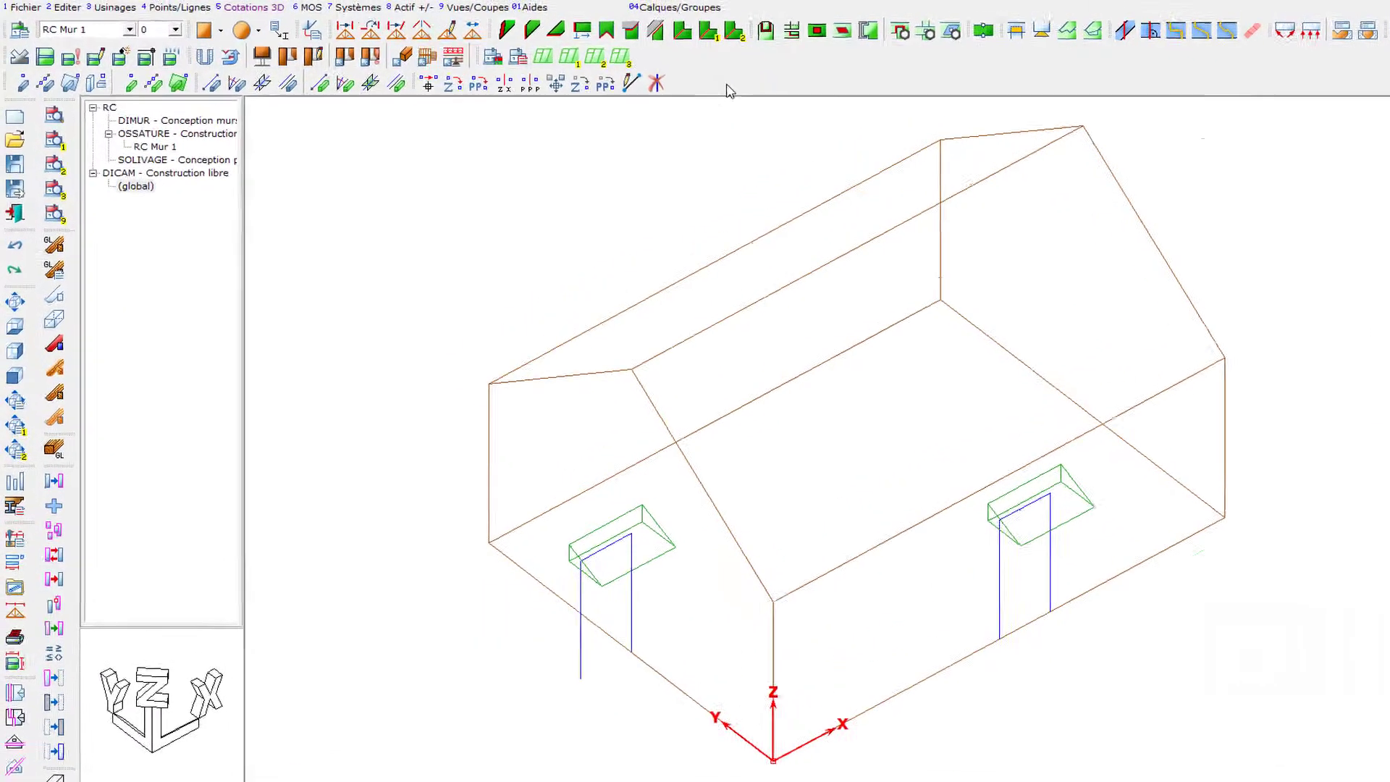
Step: Rotate the gable-side door and canopy 90° around the Z axis at the door's lower corner lying on the gable base line
click(181, 7)
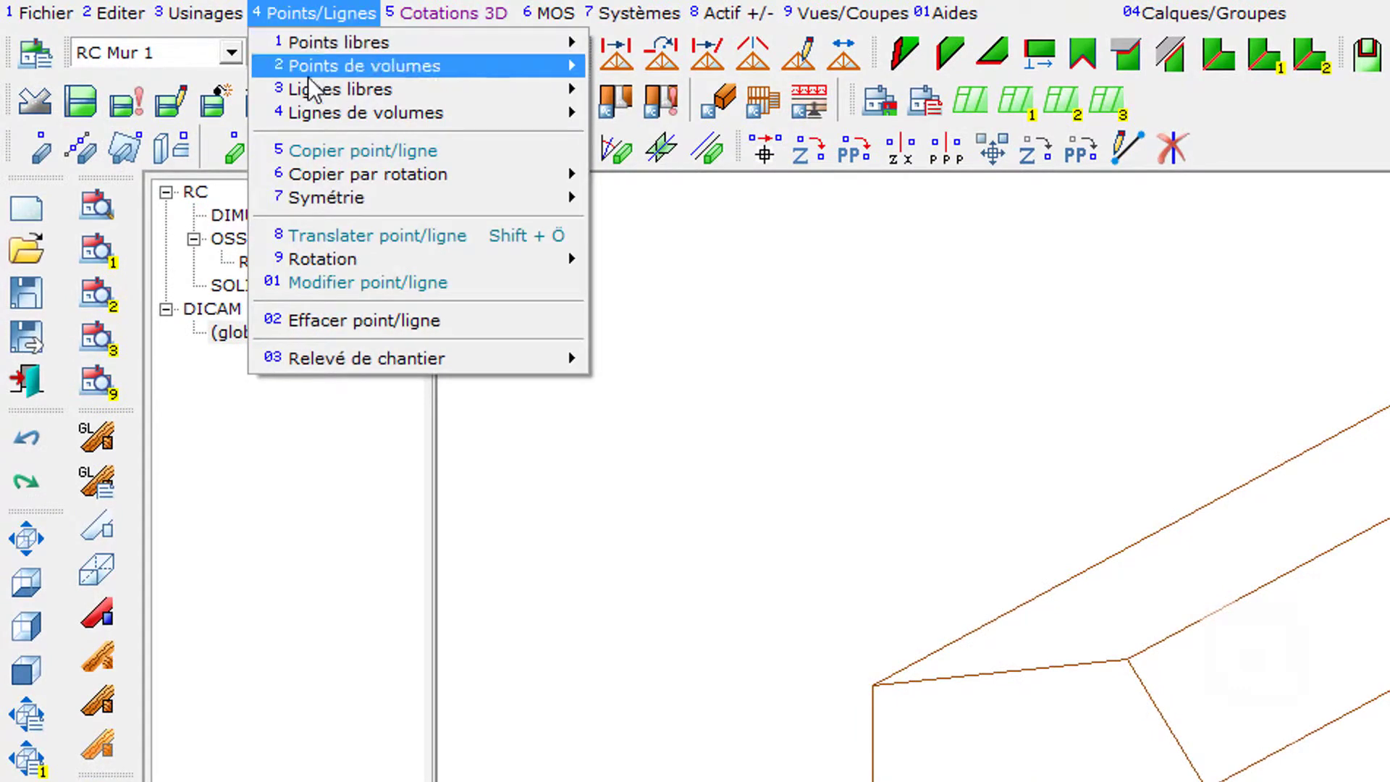
mouse_move(338, 258)
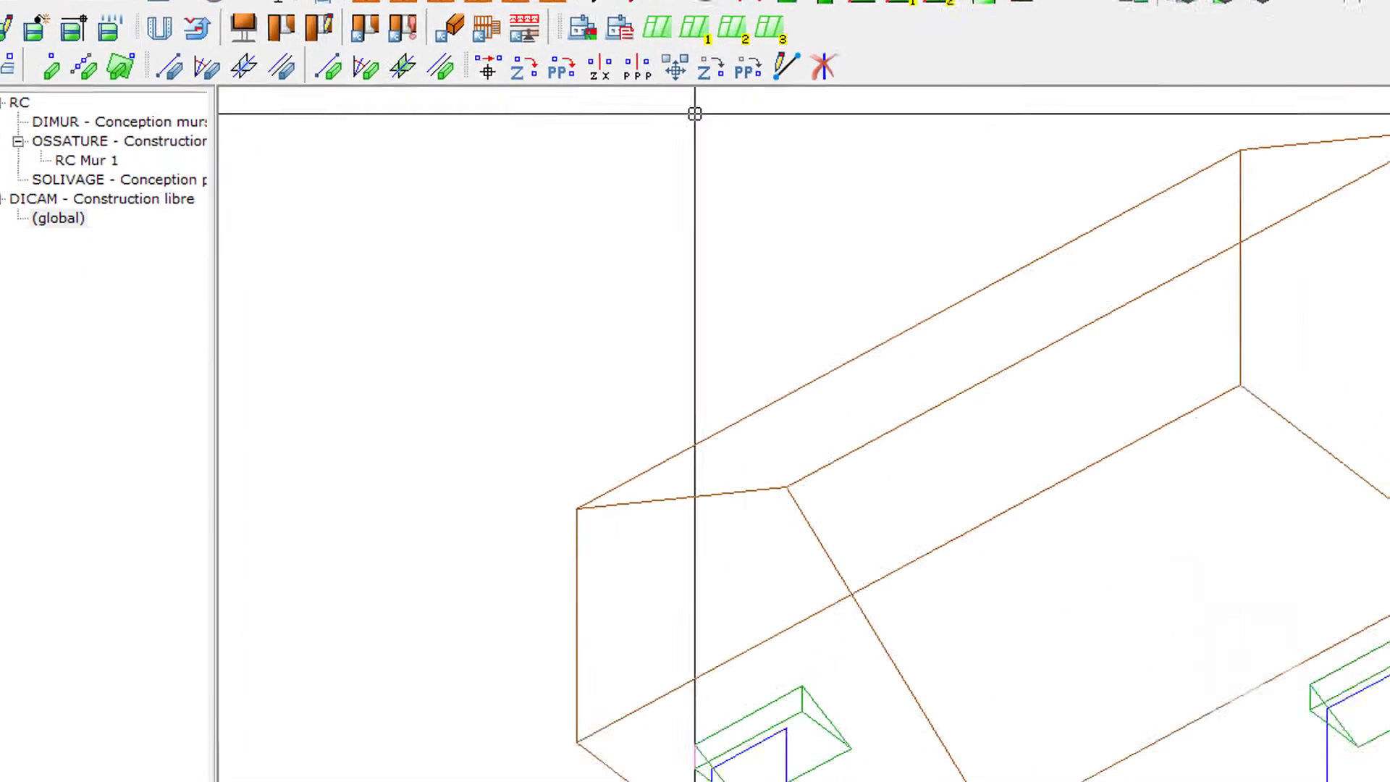
click(356, 426)
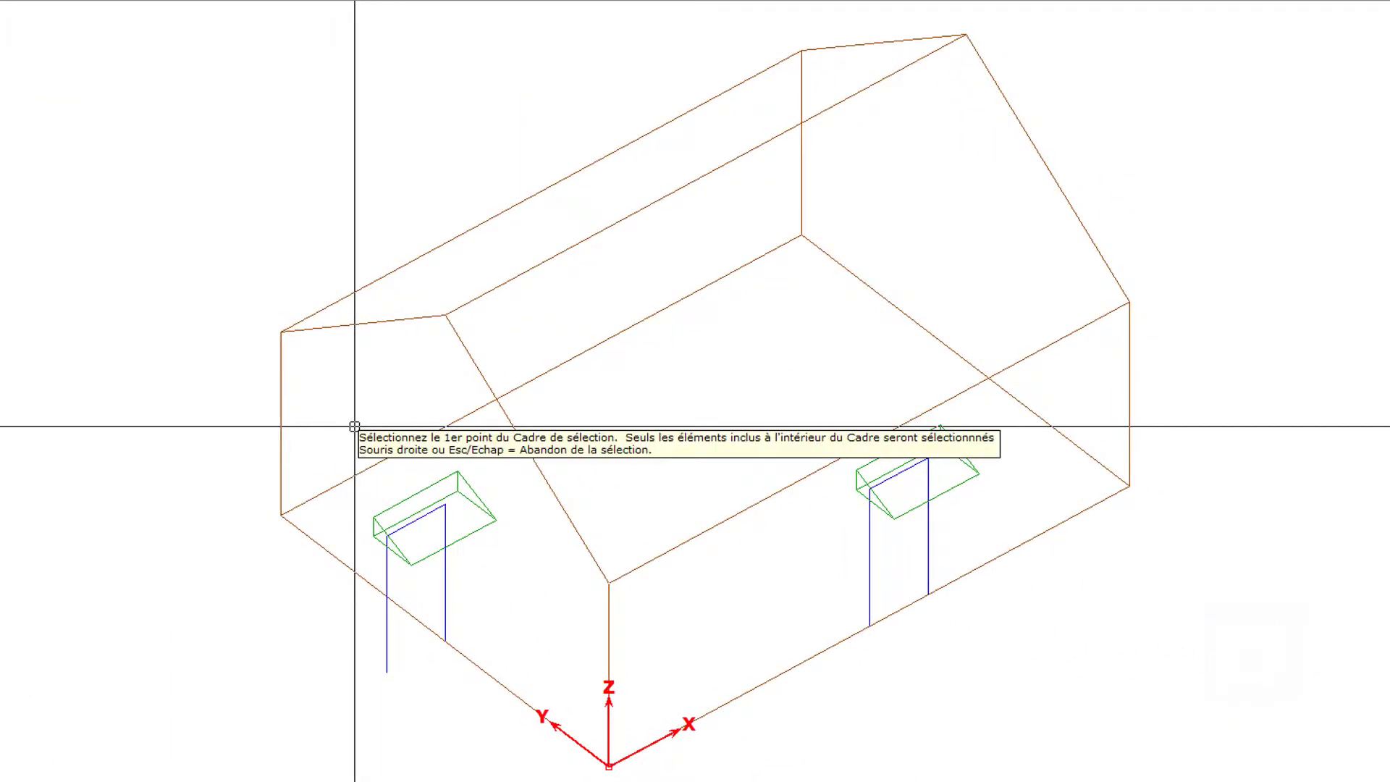
click(512, 717)
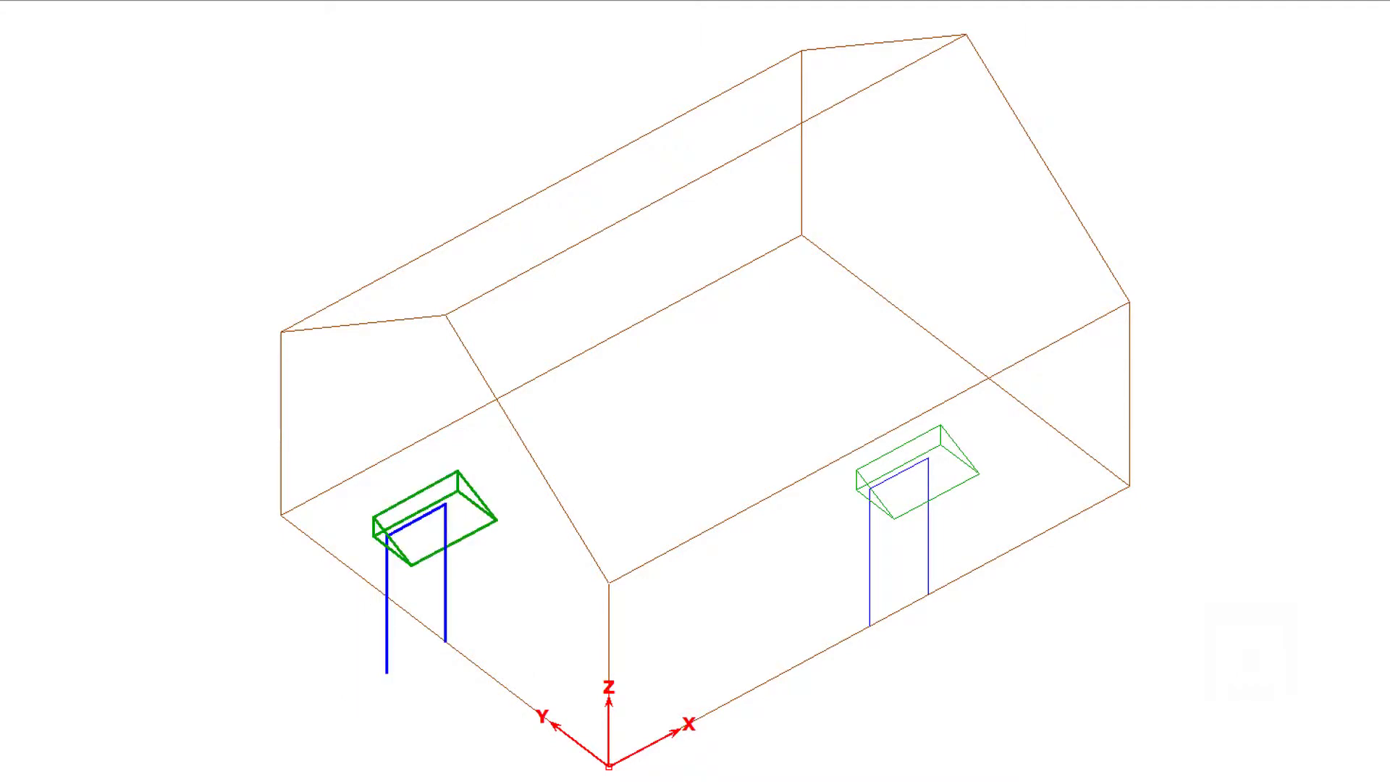
right_click(498, 708)
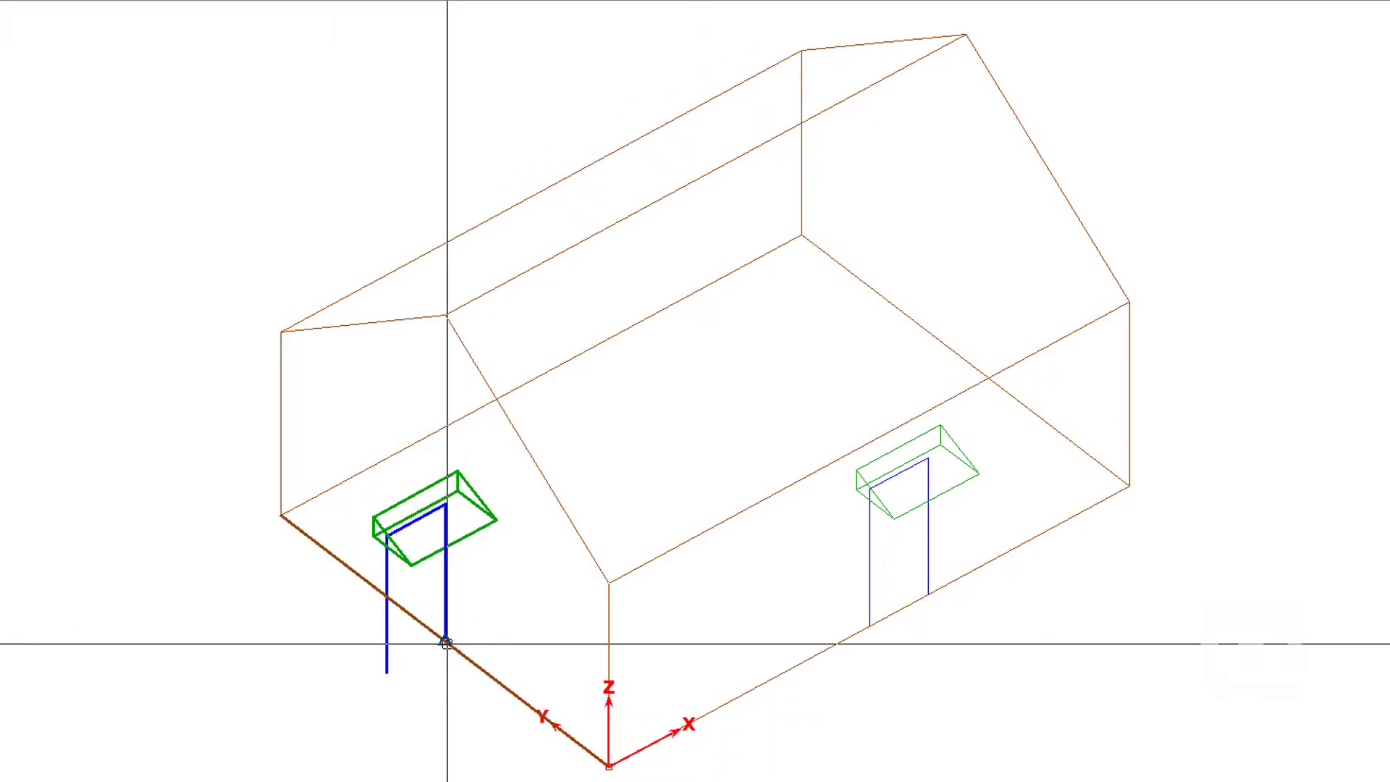
click(446, 642)
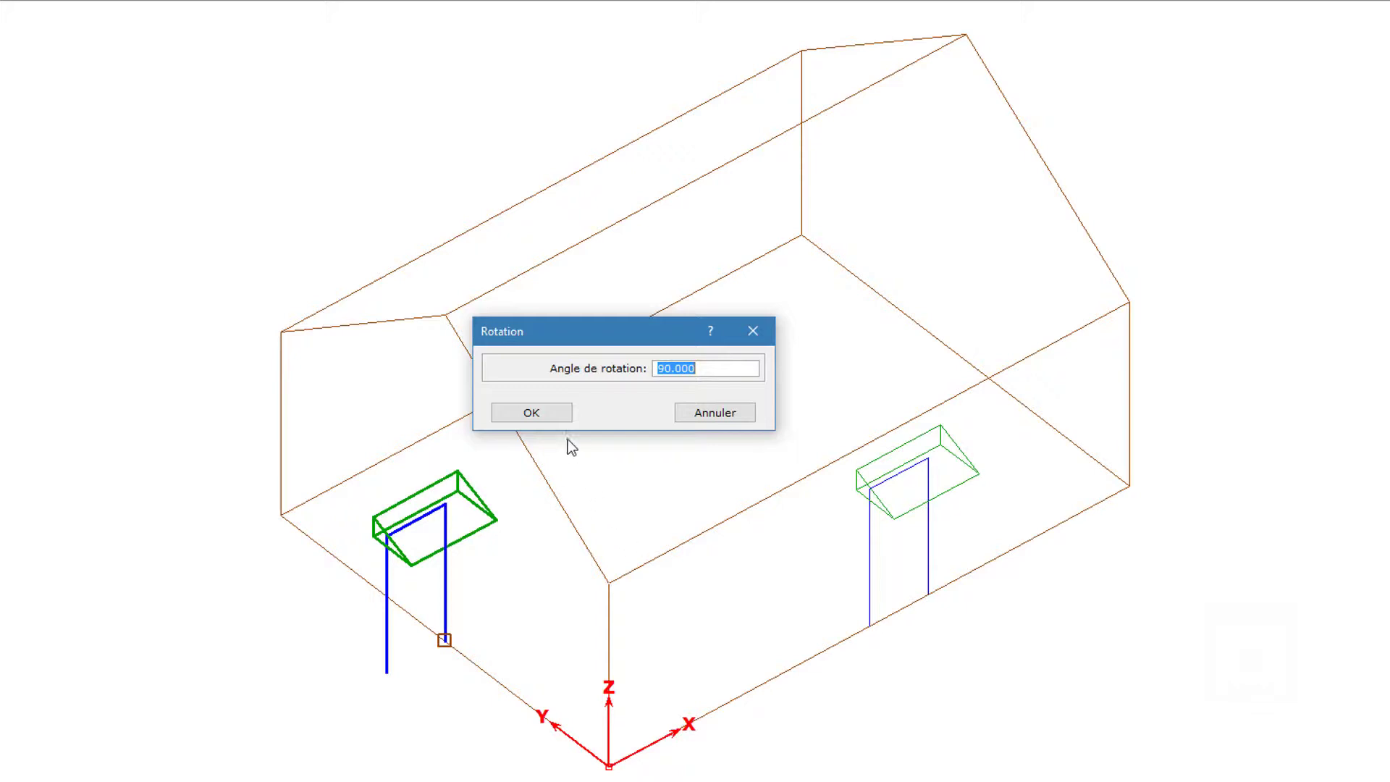
click(543, 419)
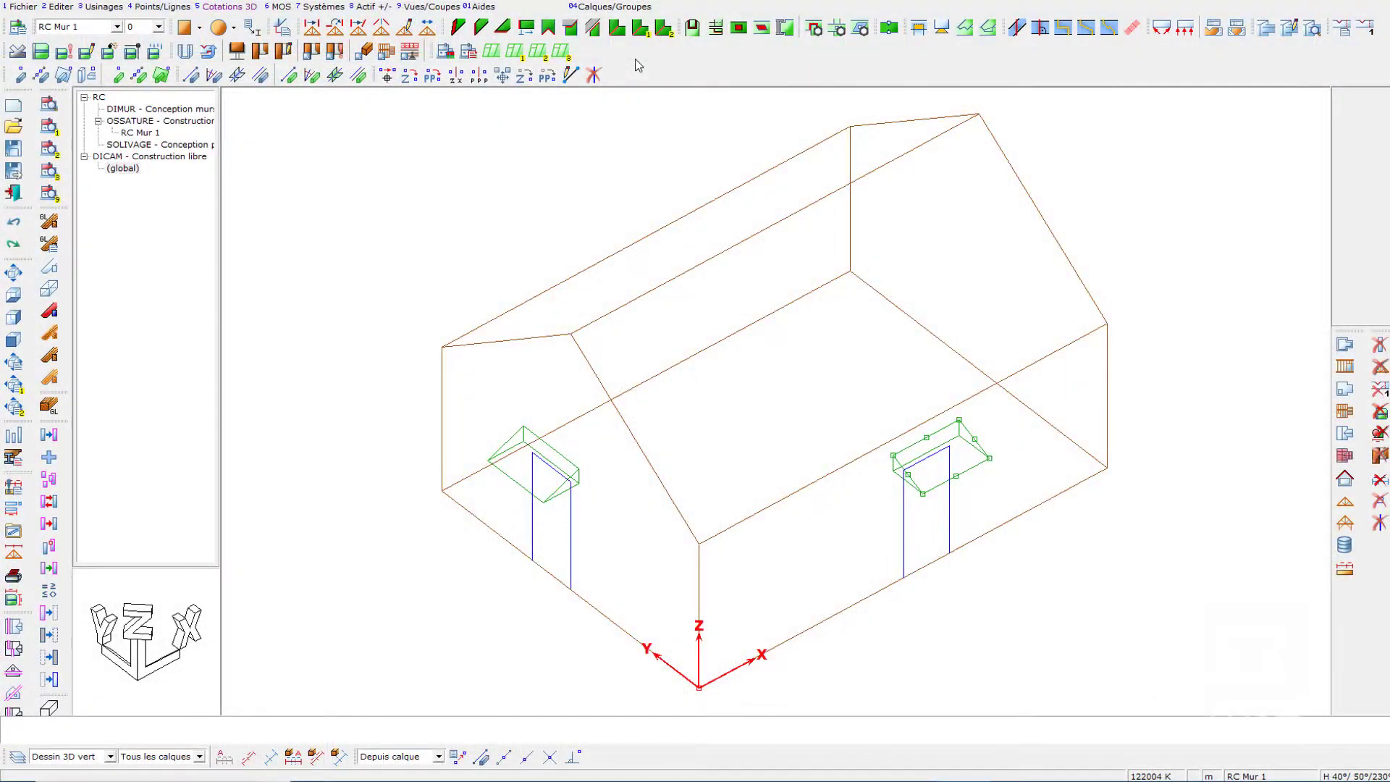
Step: Modify the green lines and points of both canopies, setting line type "pointillés" and line thickness "depuis calque"
click(174, 7)
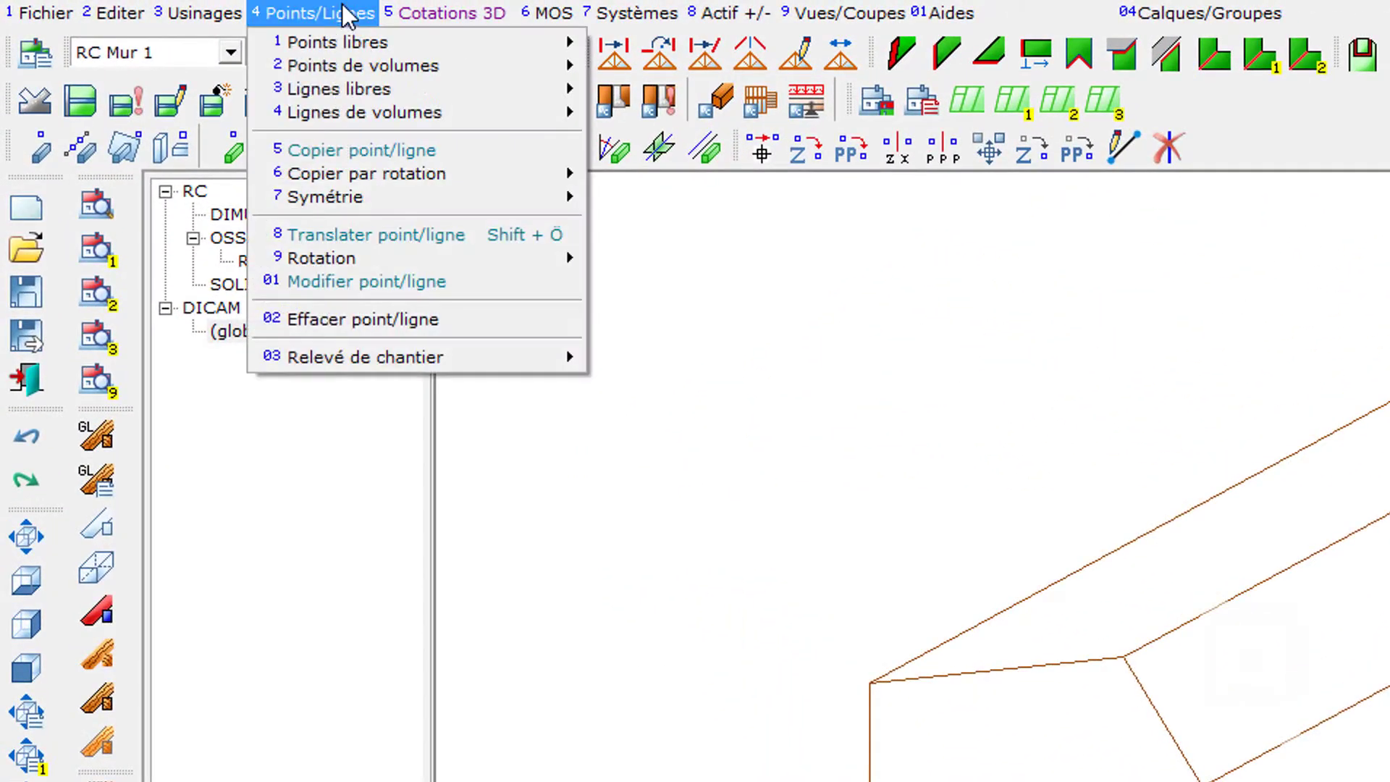
click(427, 282)
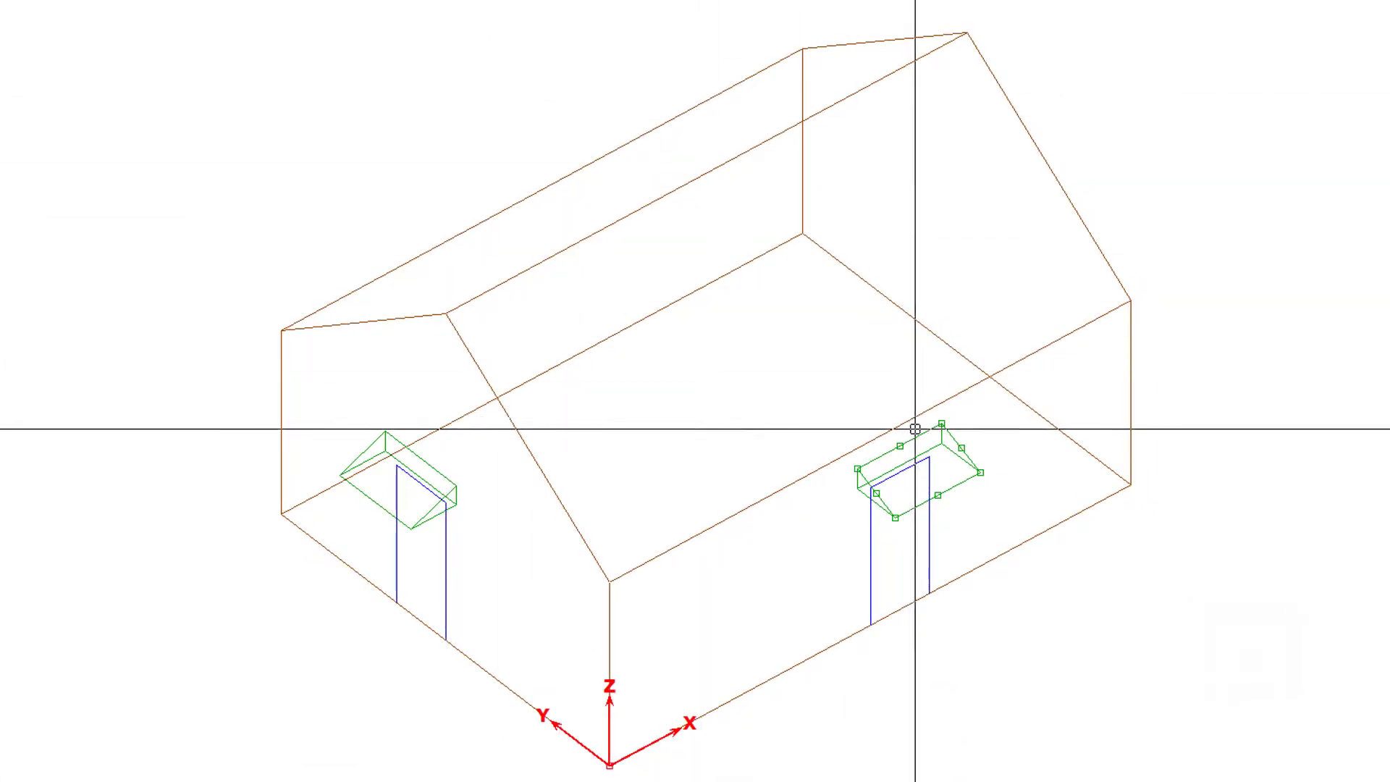
click(923, 433)
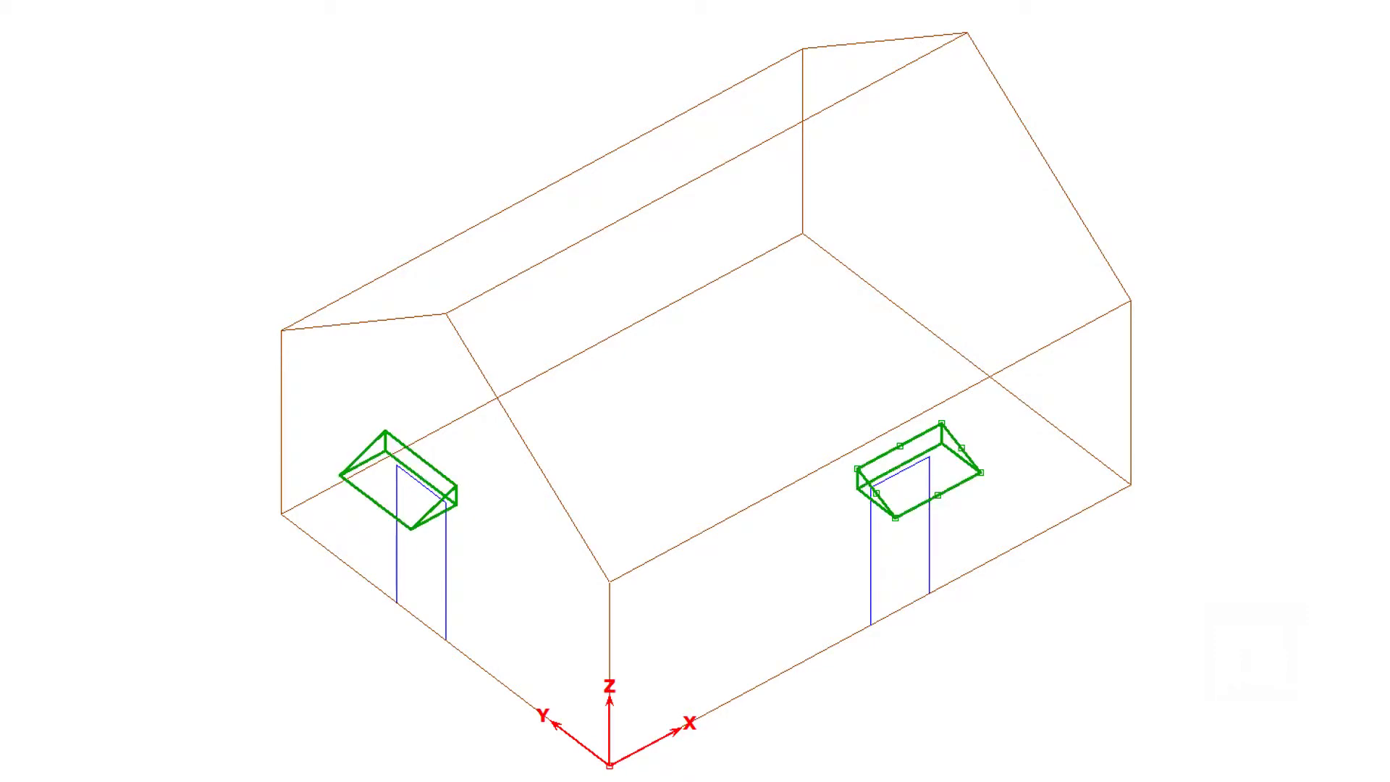
click(941, 432)
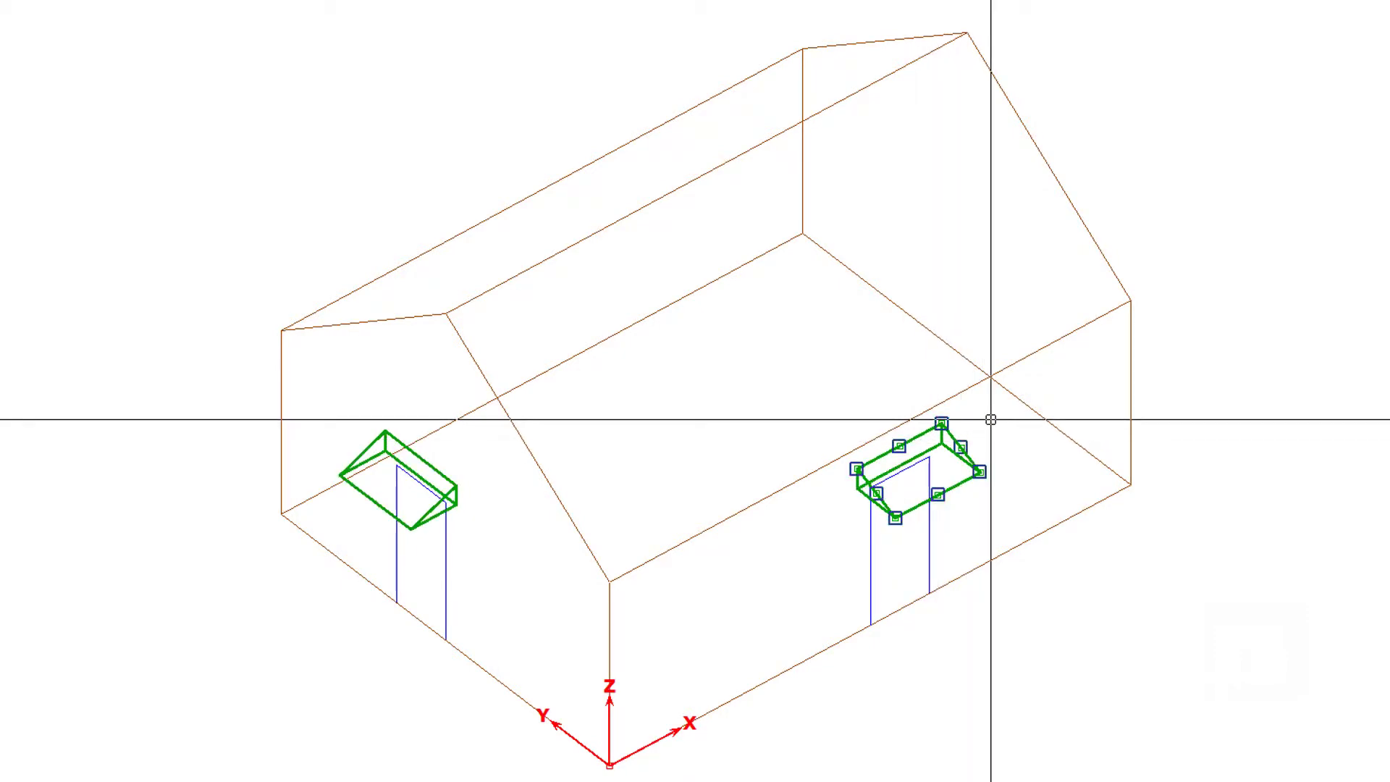
right_click(1005, 415)
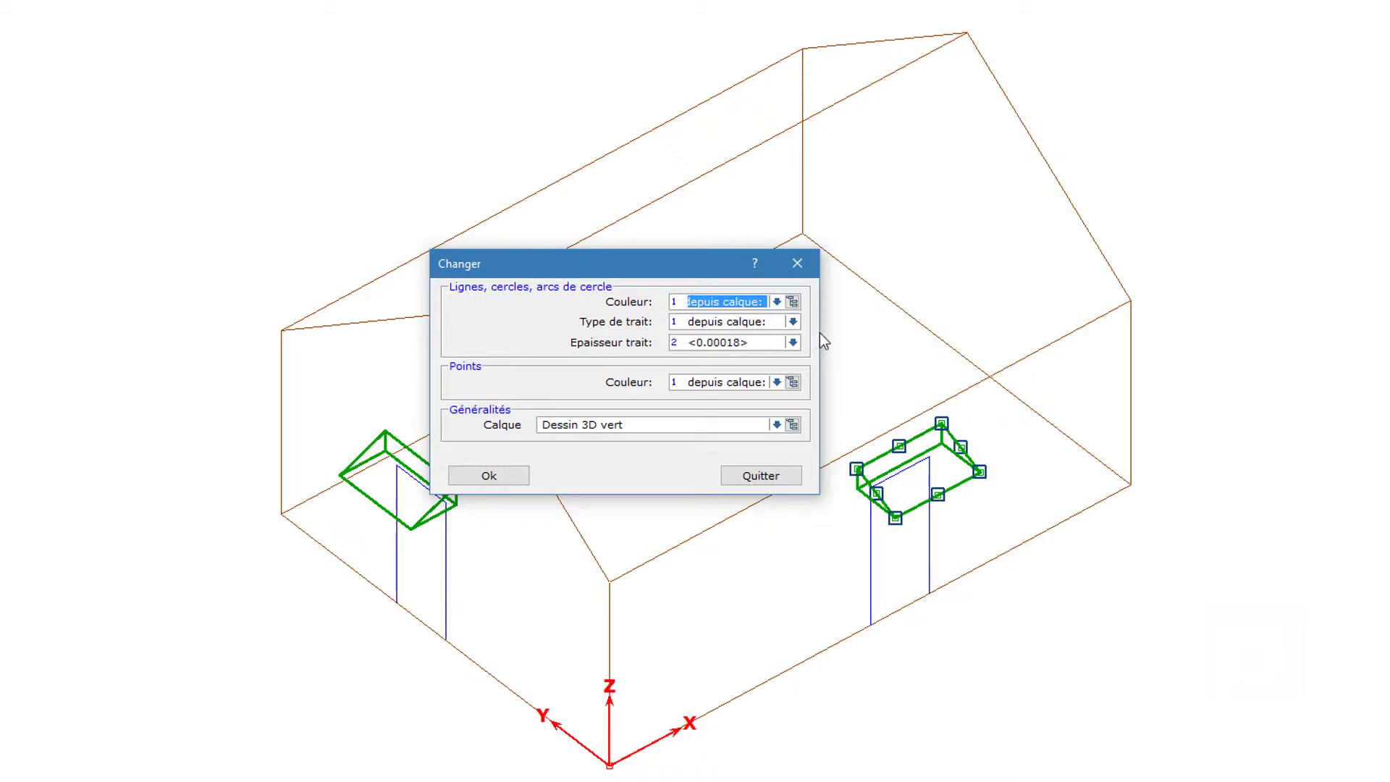
click(793, 321)
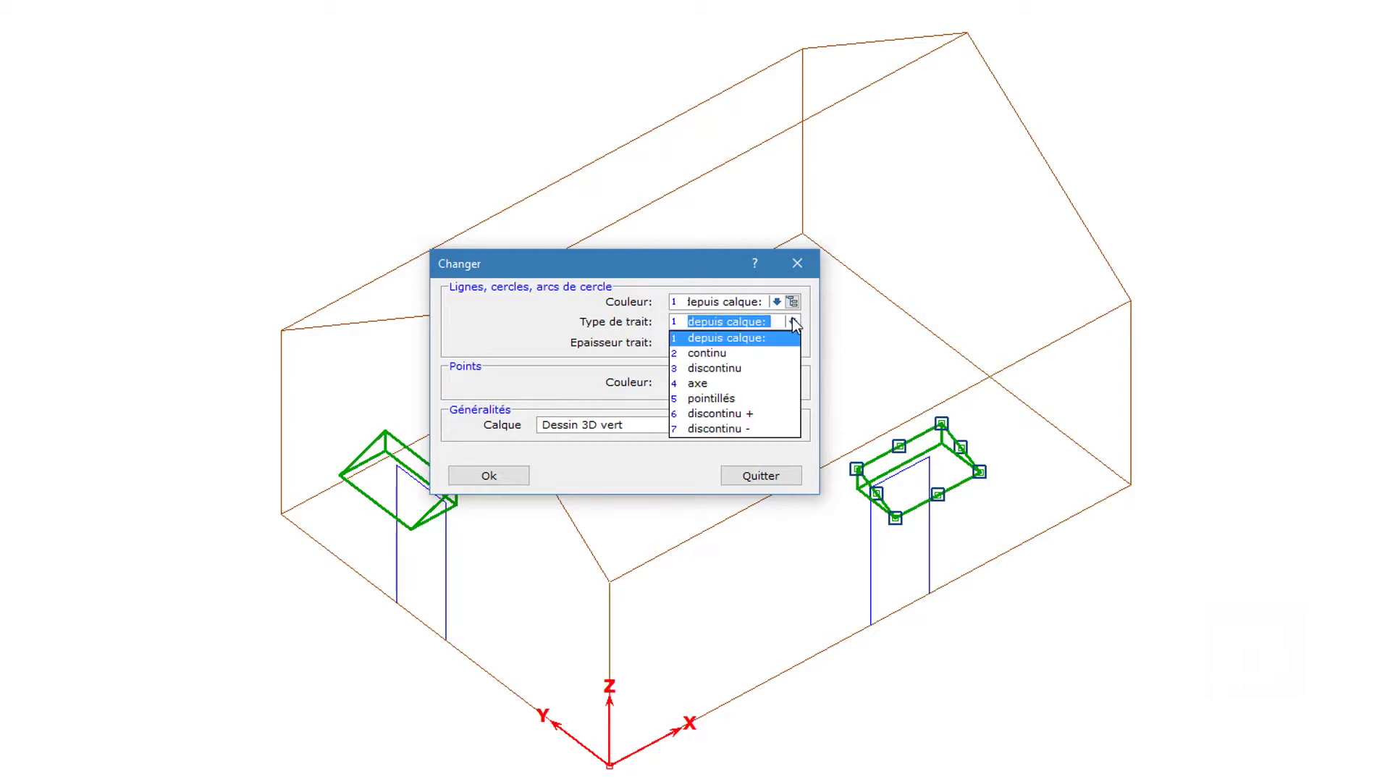
click(763, 398)
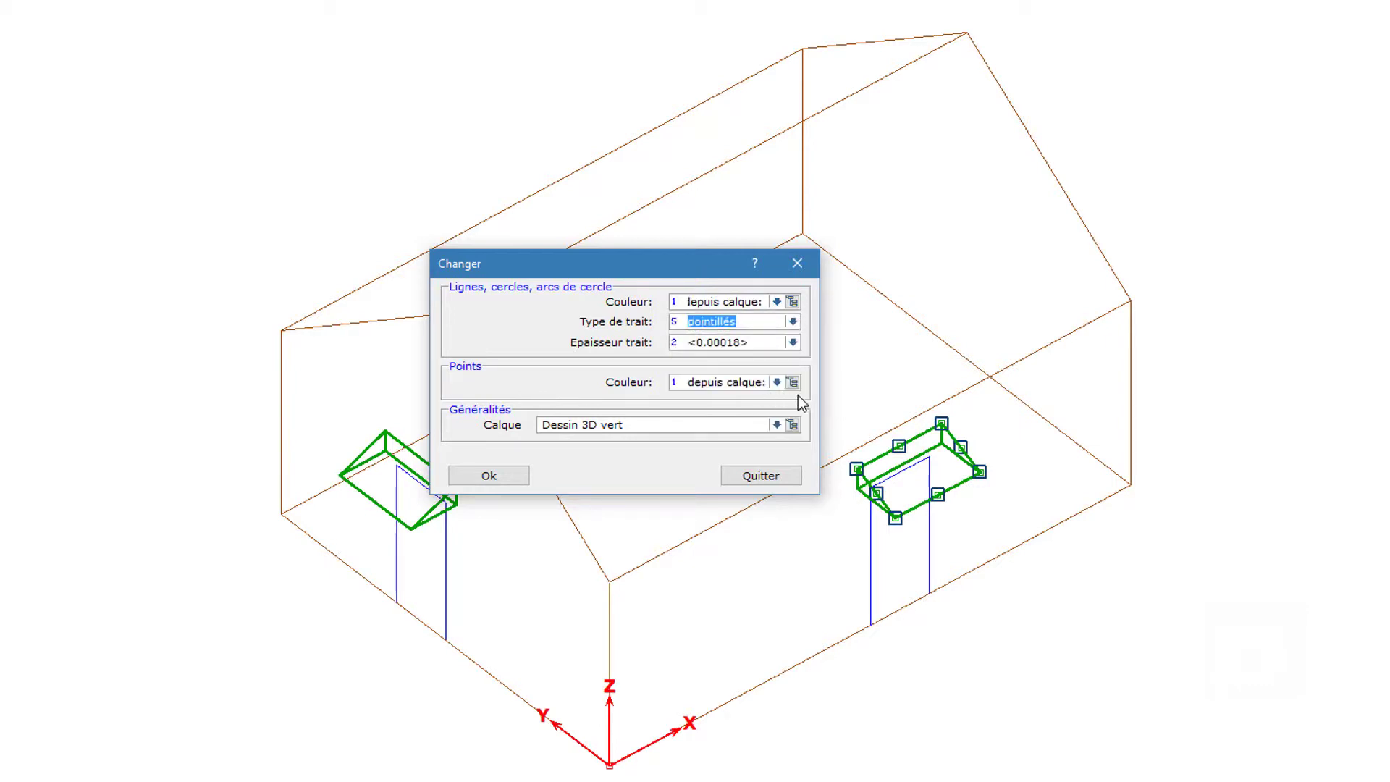
click(793, 342)
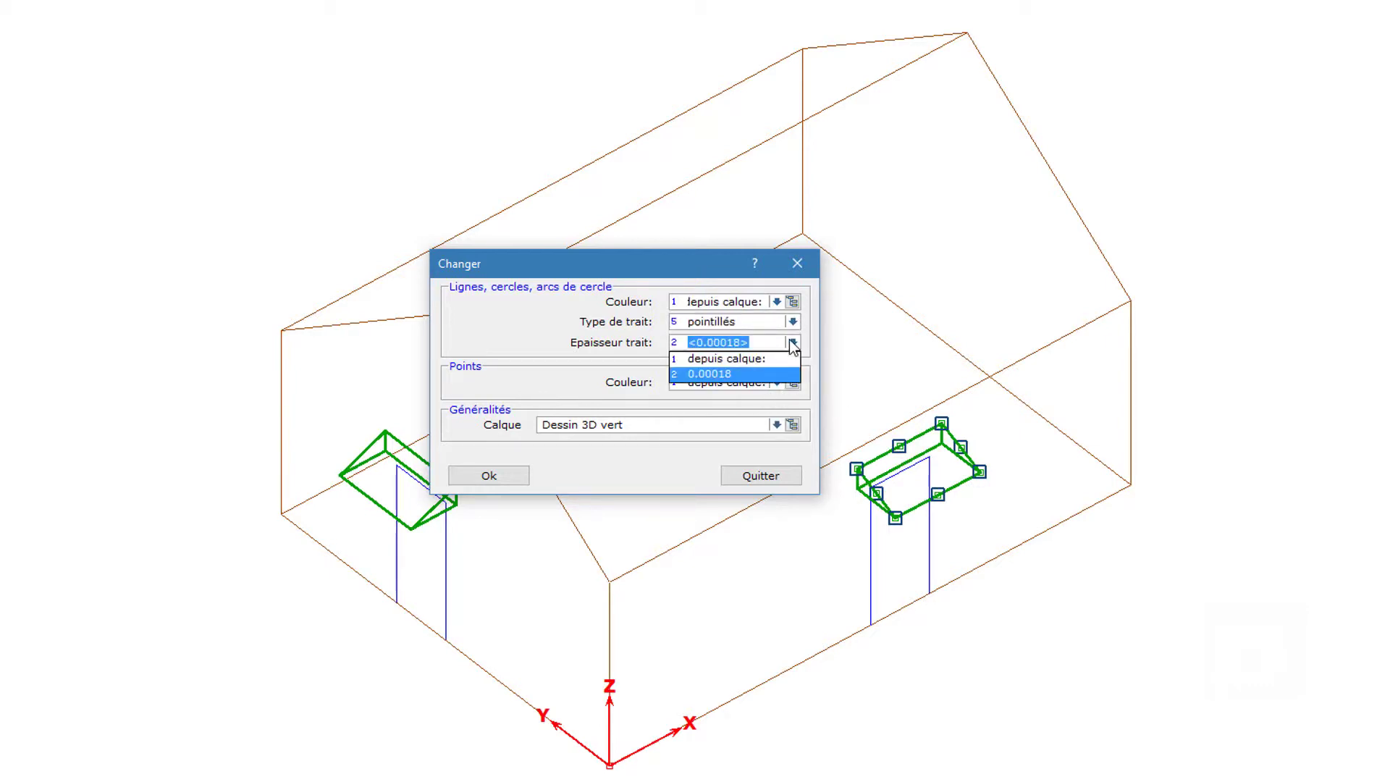
click(784, 362)
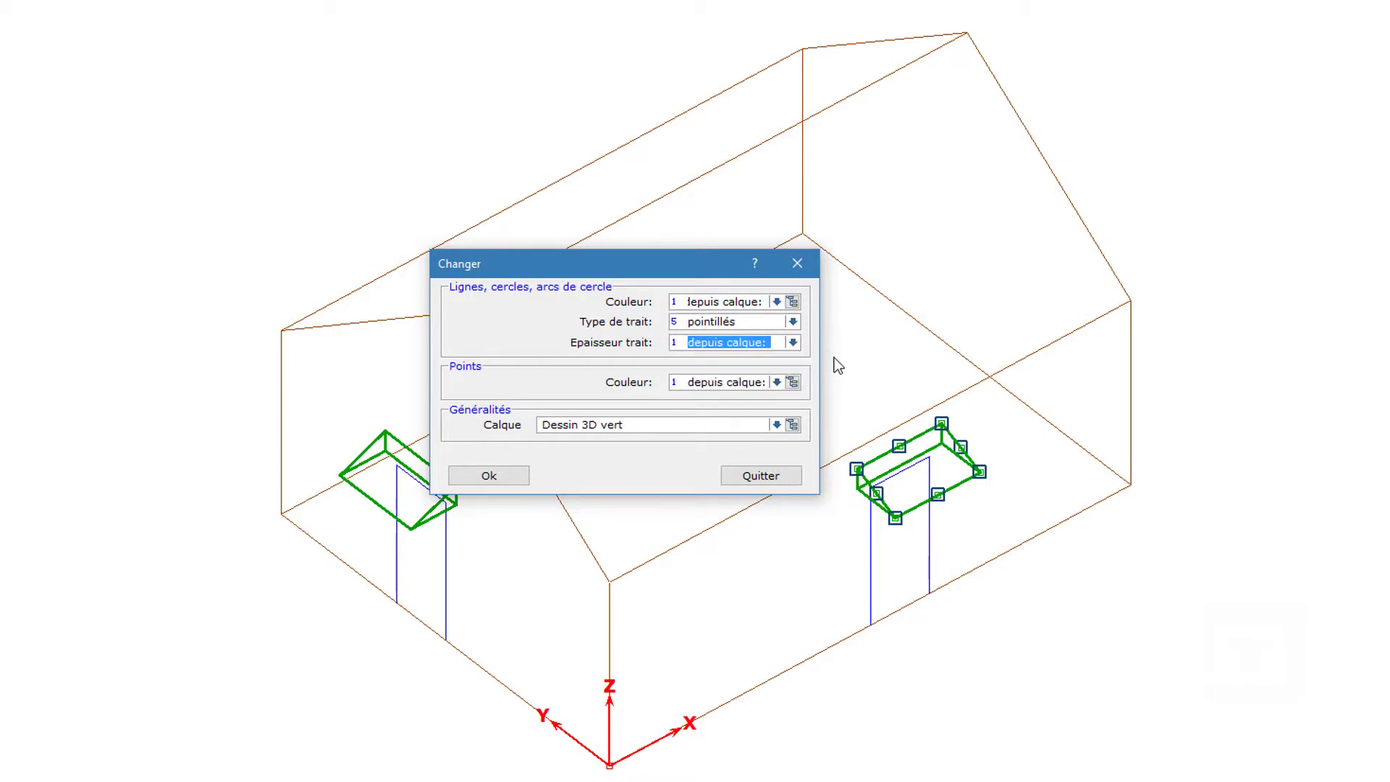
Step: Assign the selected canopy lines and points to the layer "Dessin 3D rouge" and apply the changes
click(778, 425)
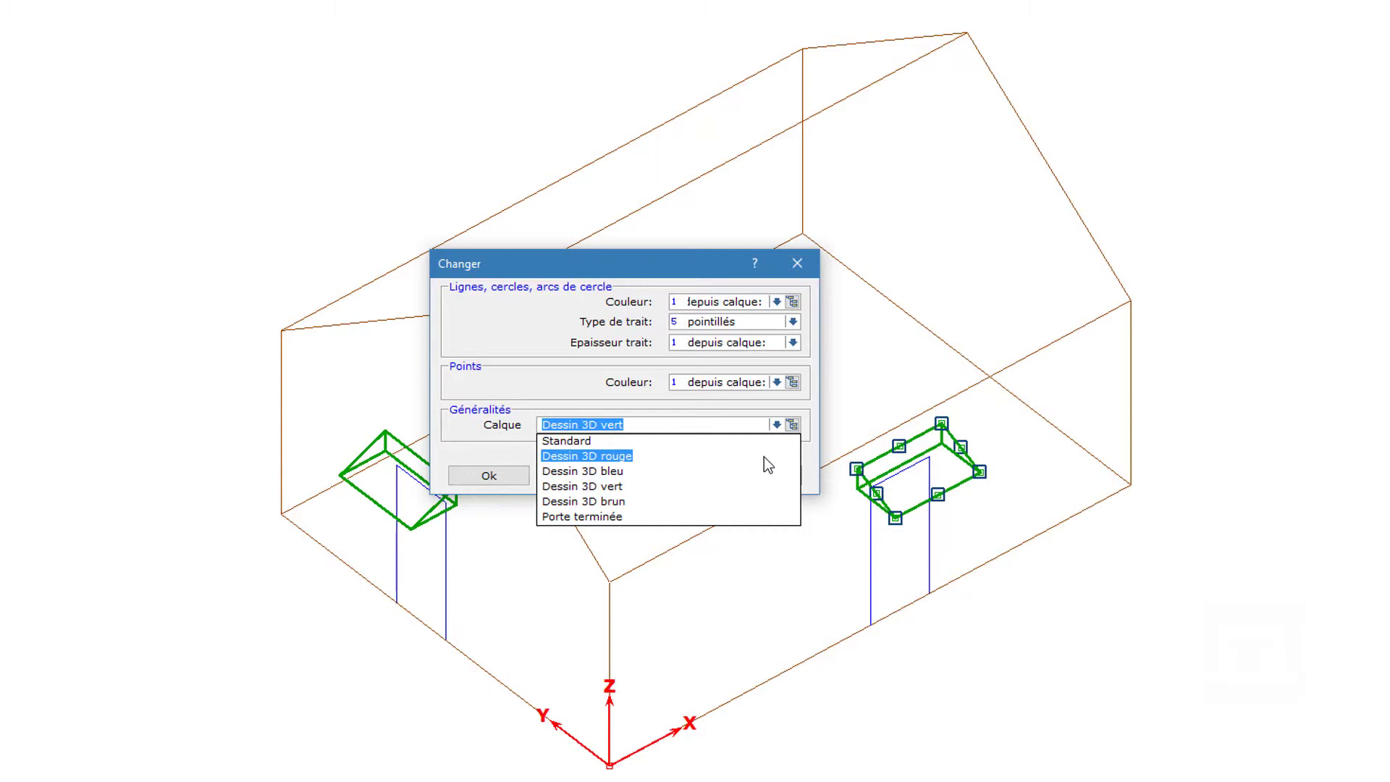
click(763, 457)
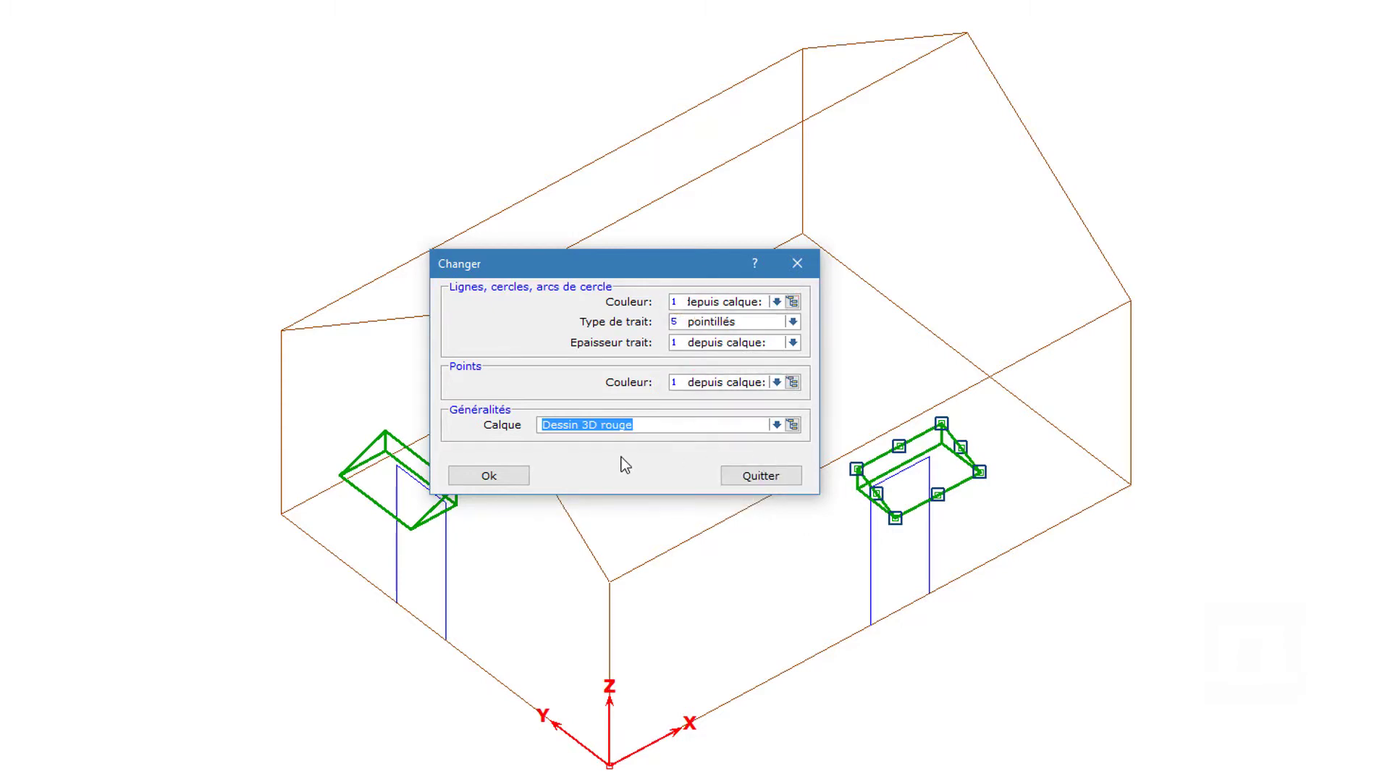
click(501, 481)
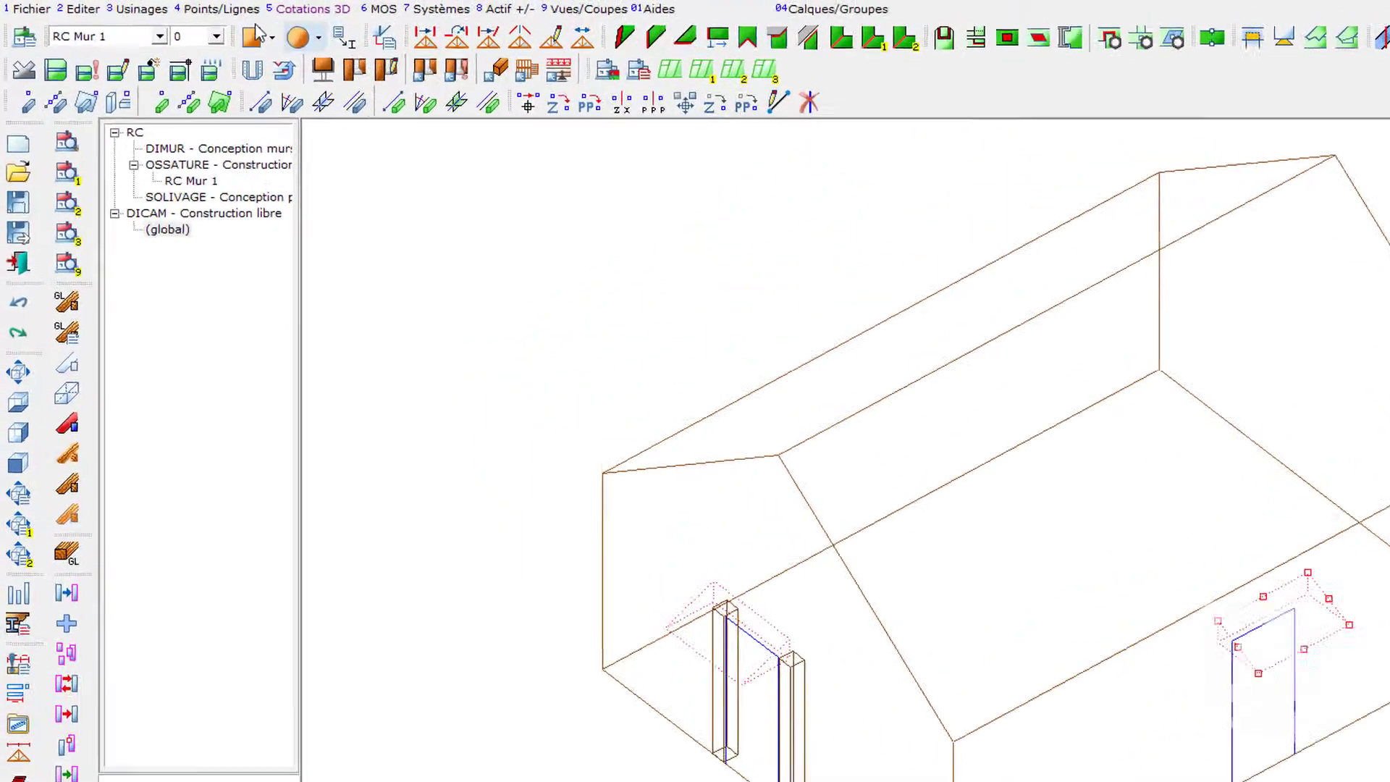
Step: Erase the blue door lines and the red dotted canopy at the gable wall, leaving the posts unselected
click(210, 10)
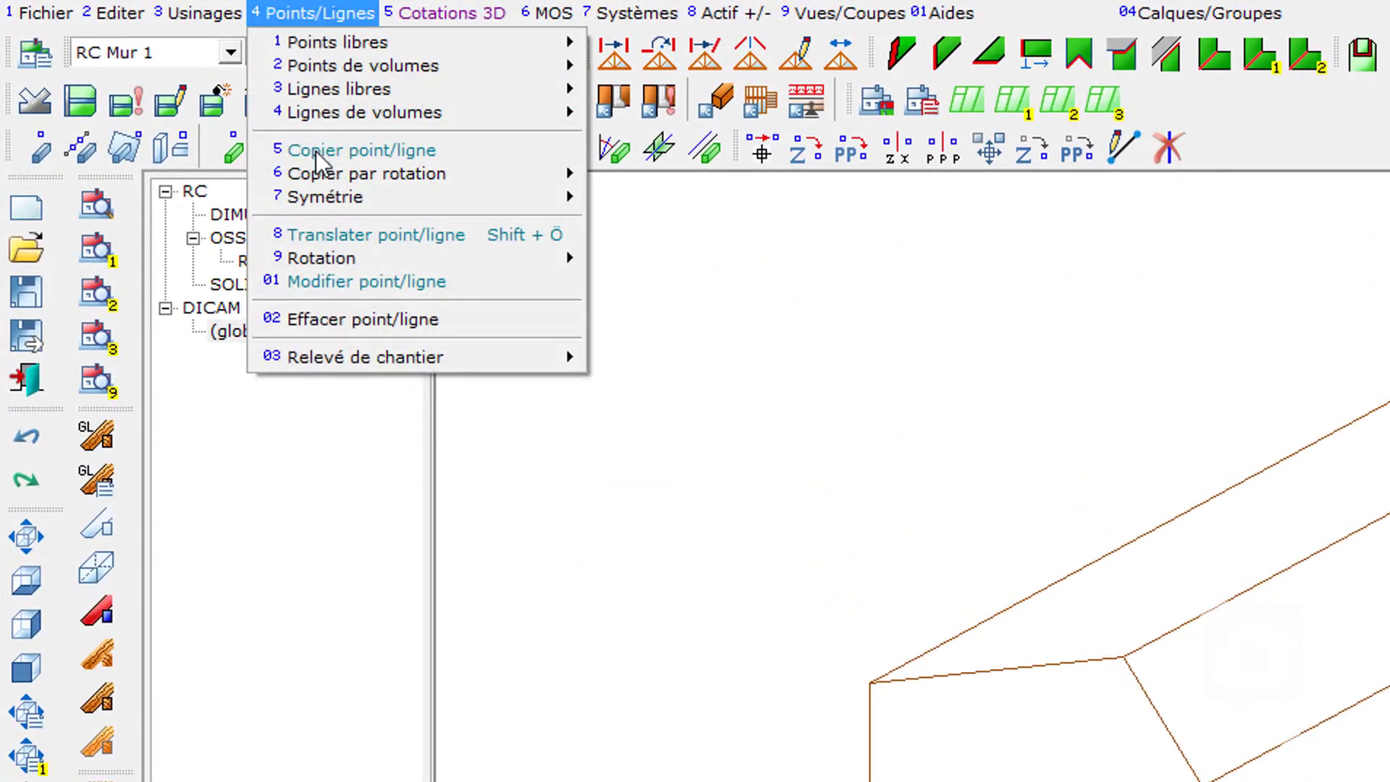
click(392, 320)
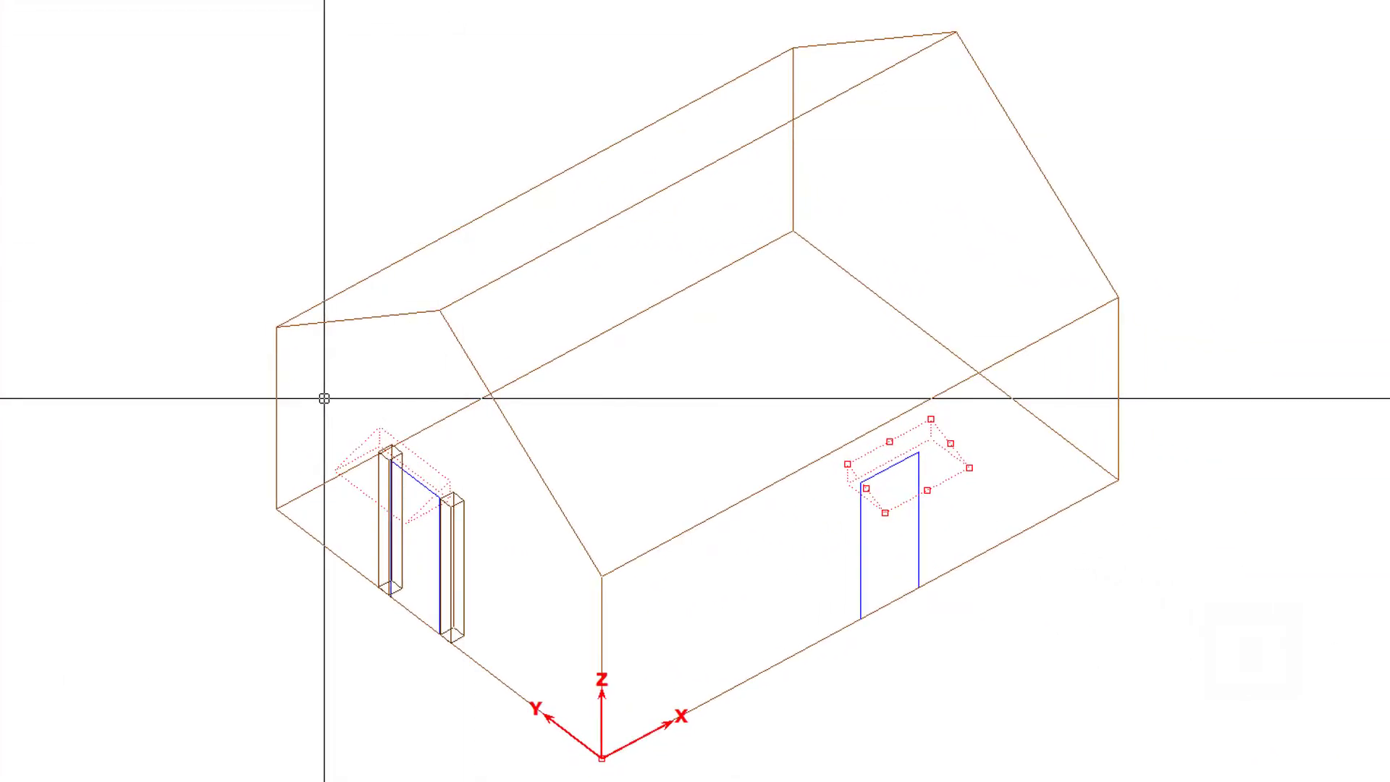
drag(323, 398, 500, 724)
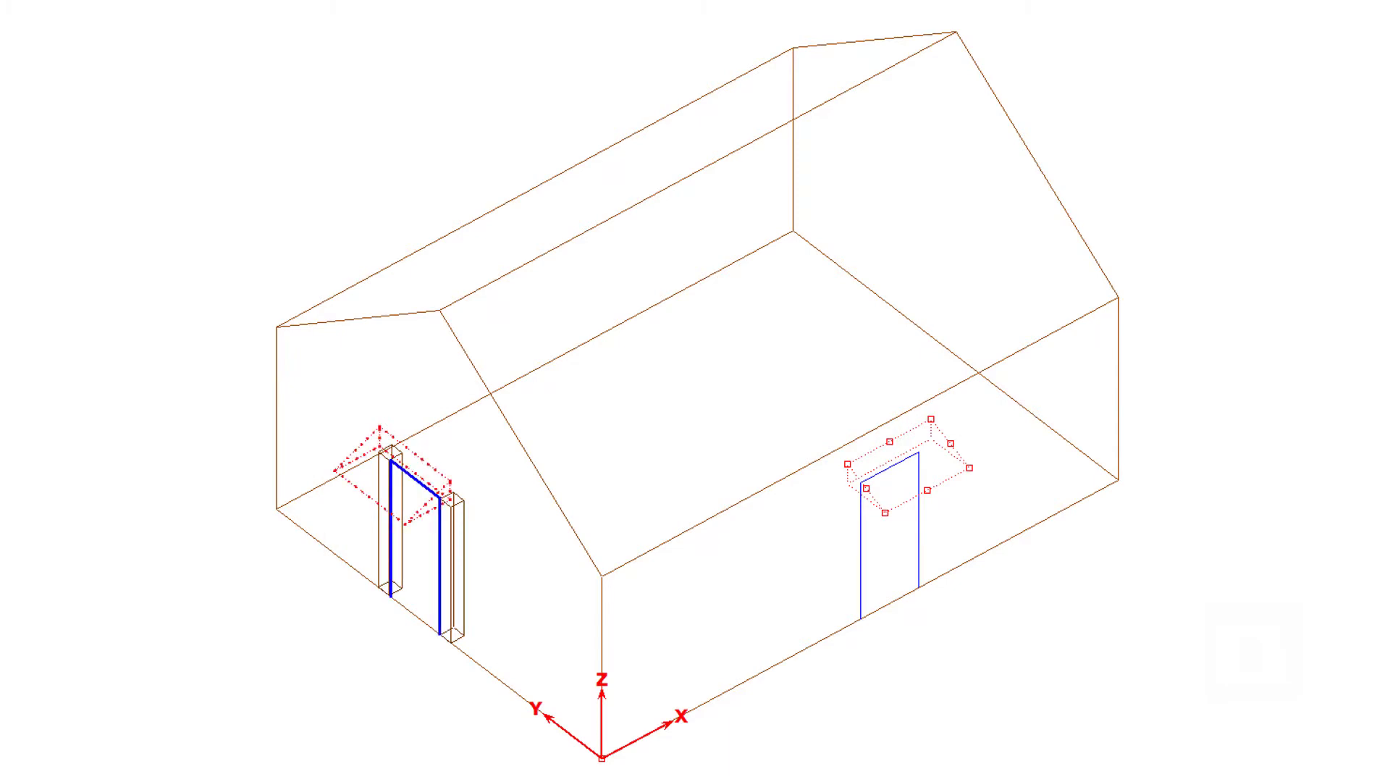
key(Delete)
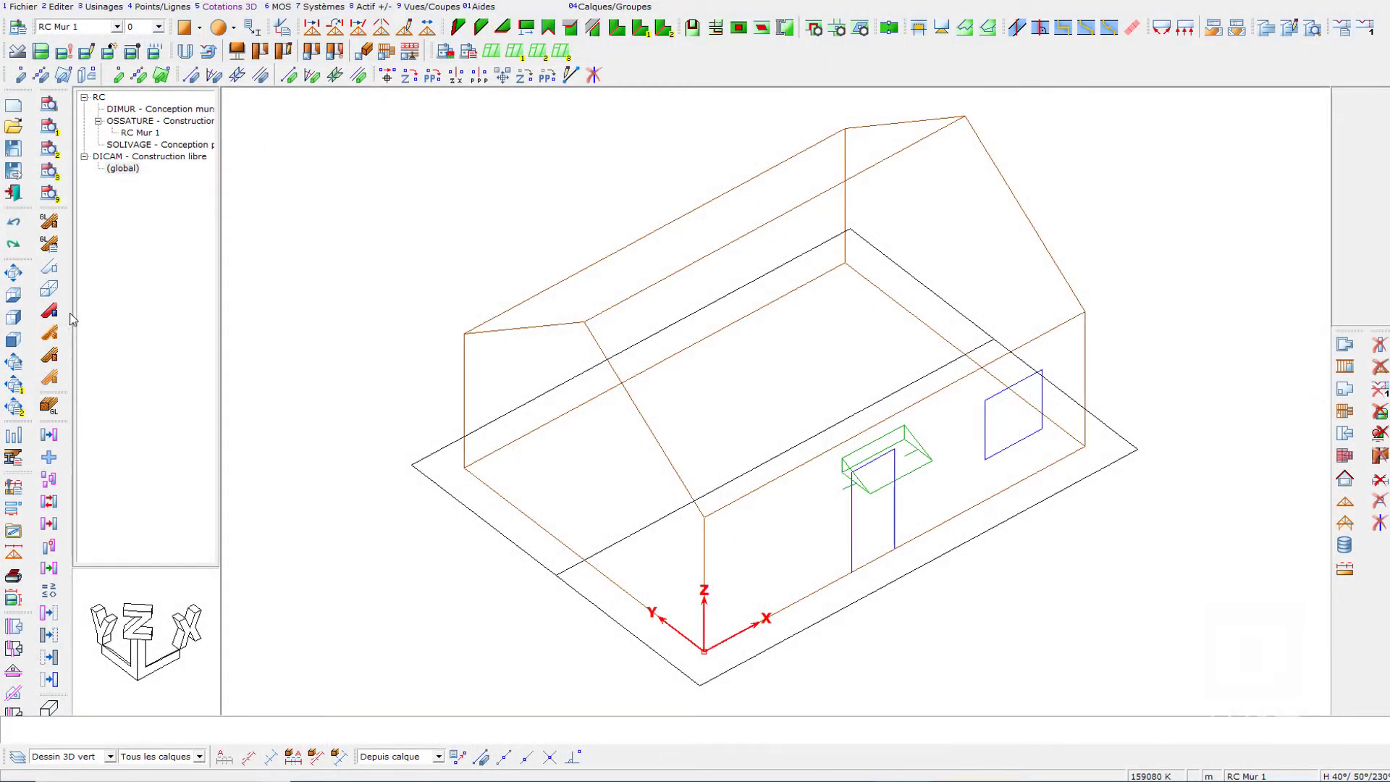
Step: Open the wall RC Mur 1 and enable "Dessins 2D" under DICAM - Construction libre in its display settings
double_click(141, 133)
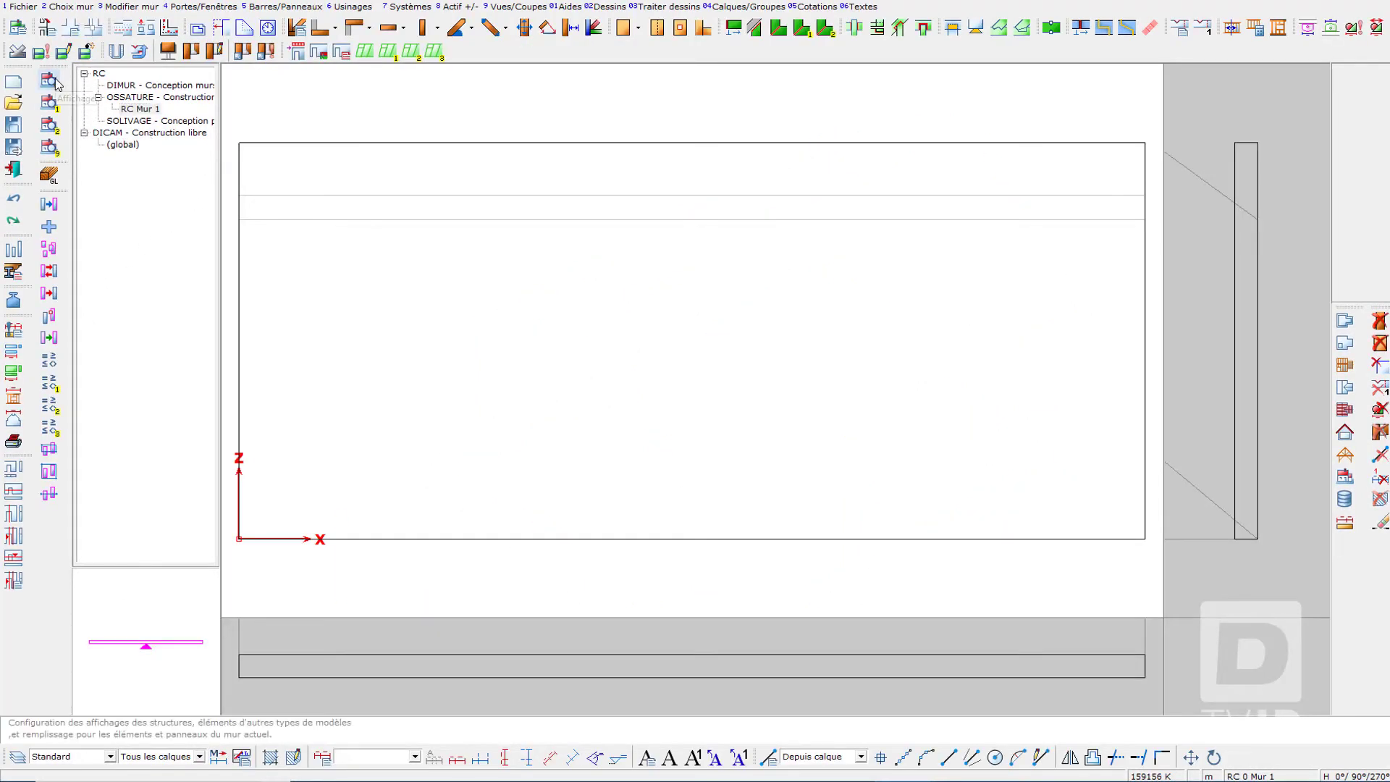
click(22, 6)
mouse_move(71, 98)
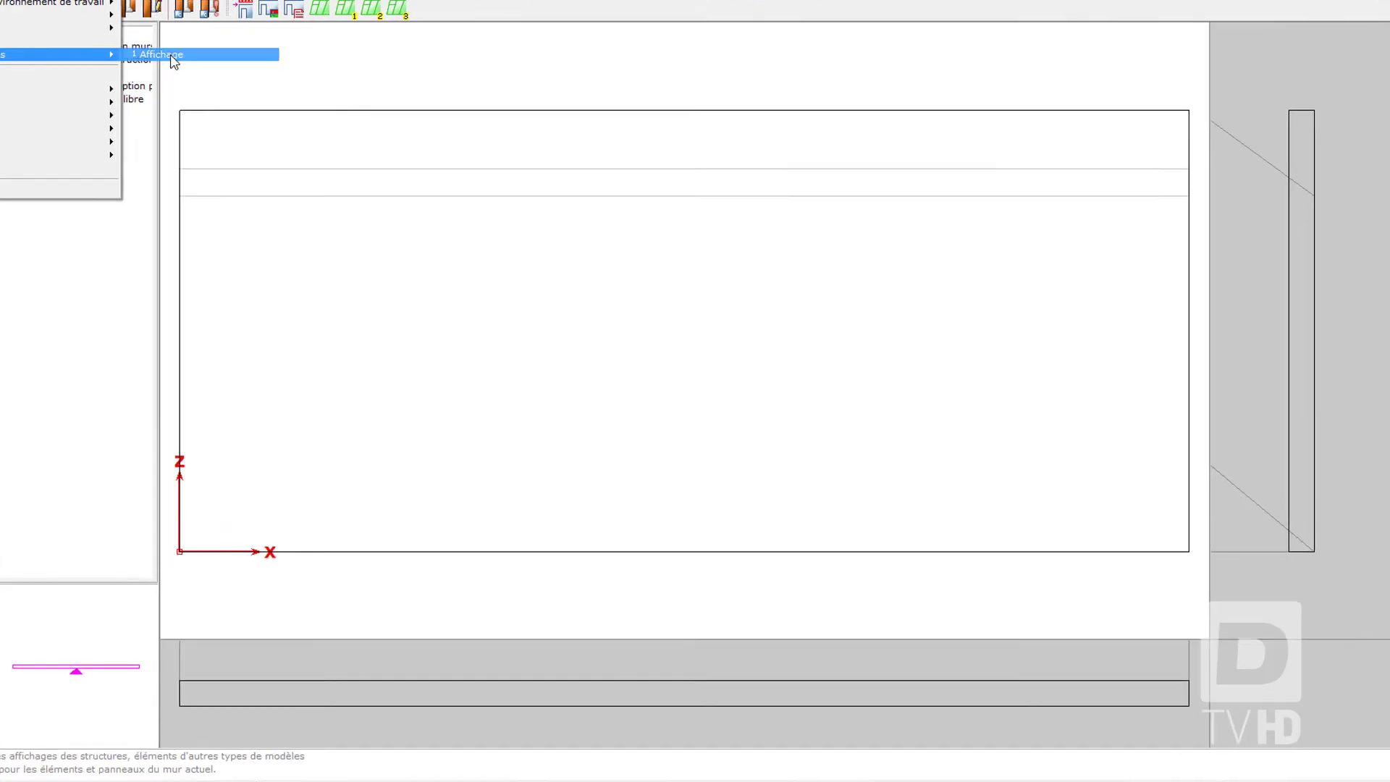
click(232, 98)
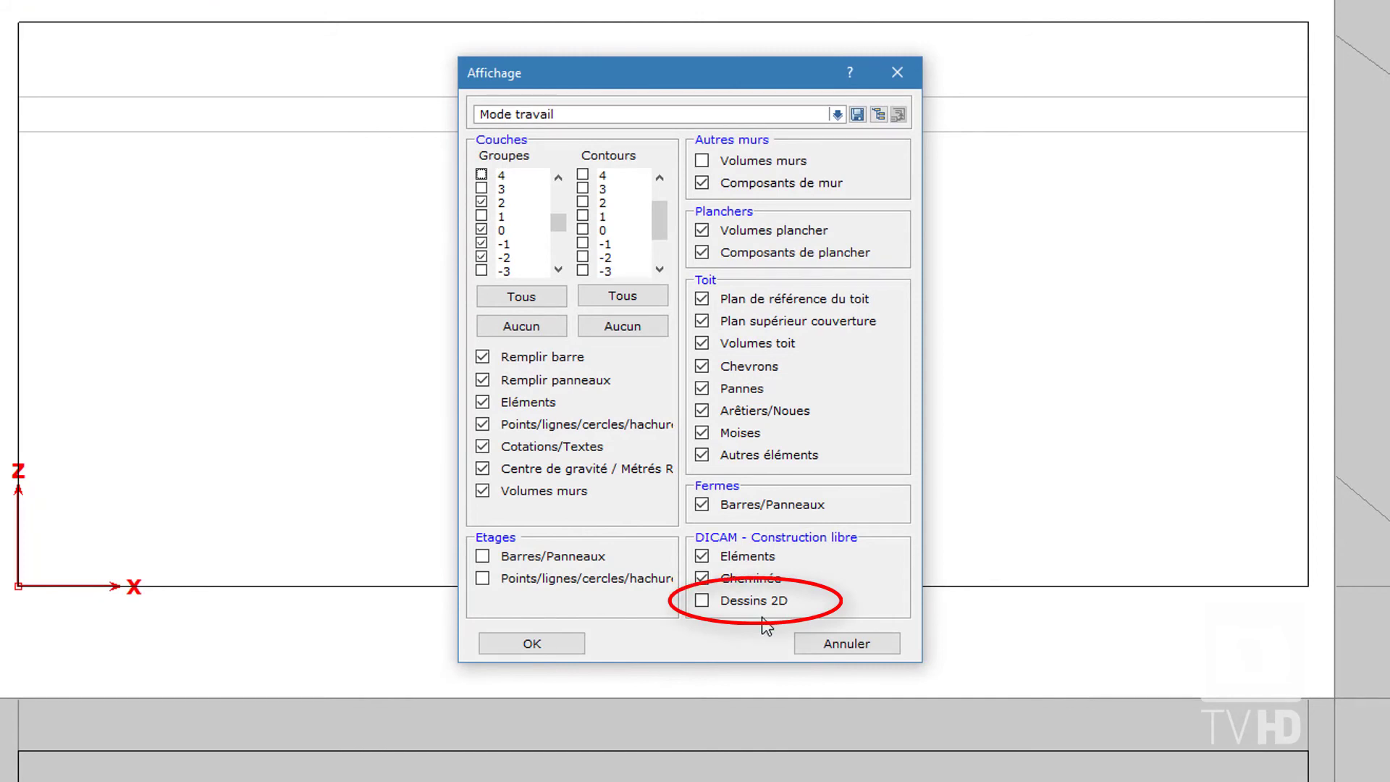
click(752, 602)
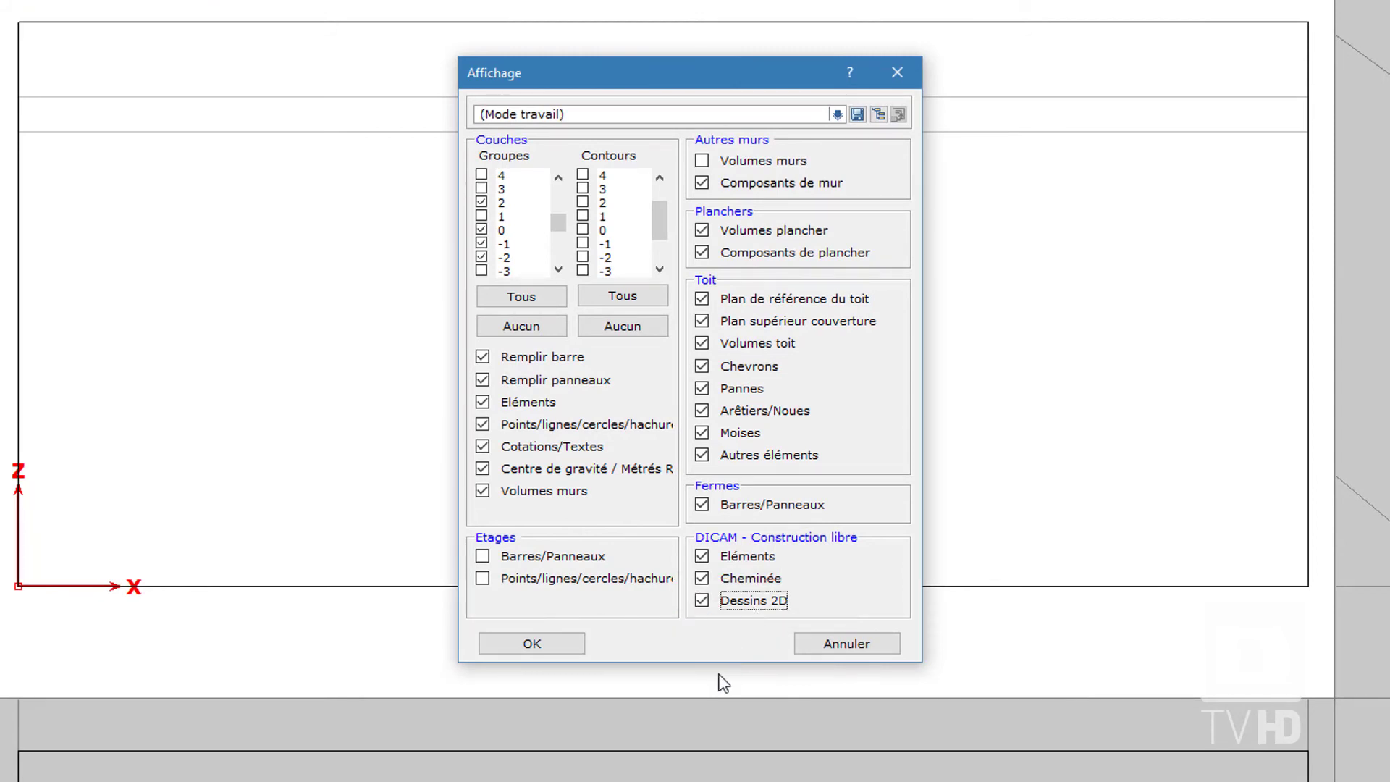
click(566, 647)
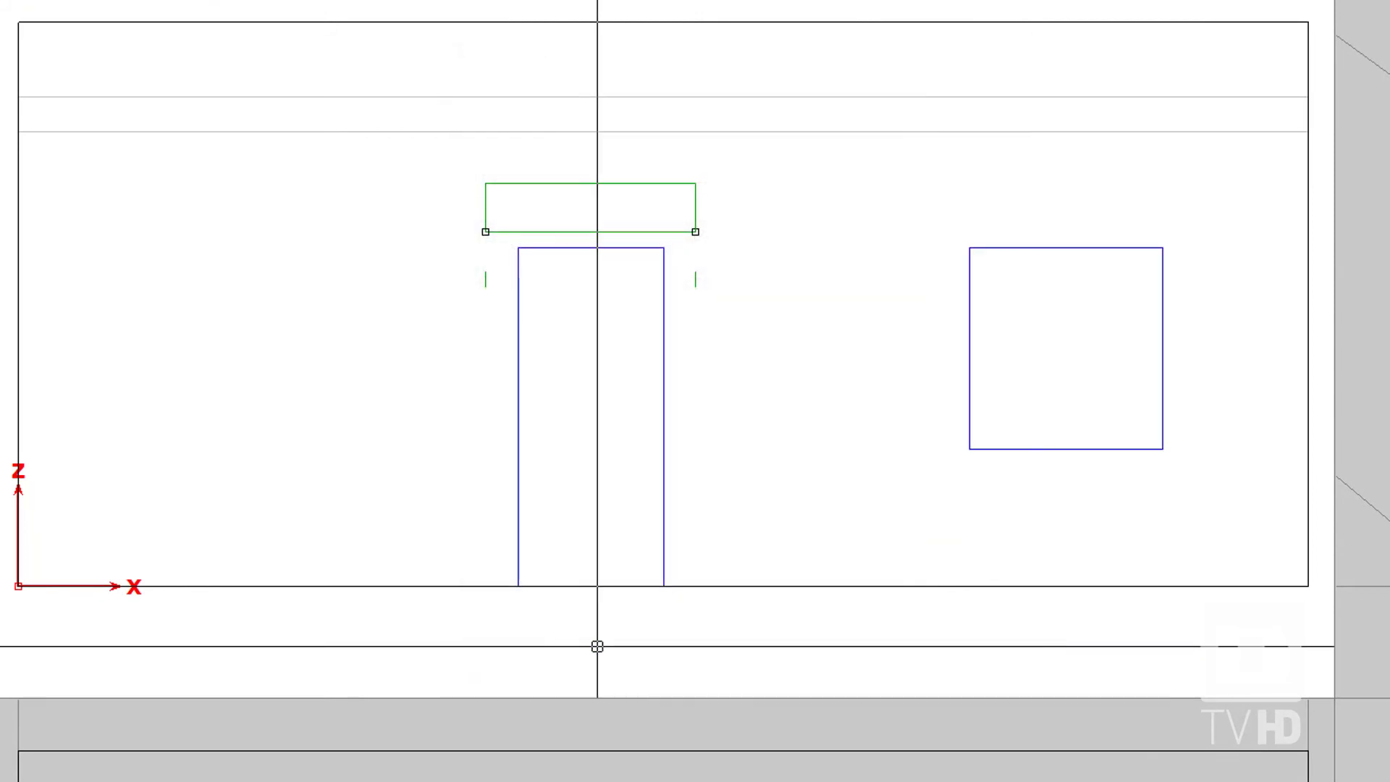